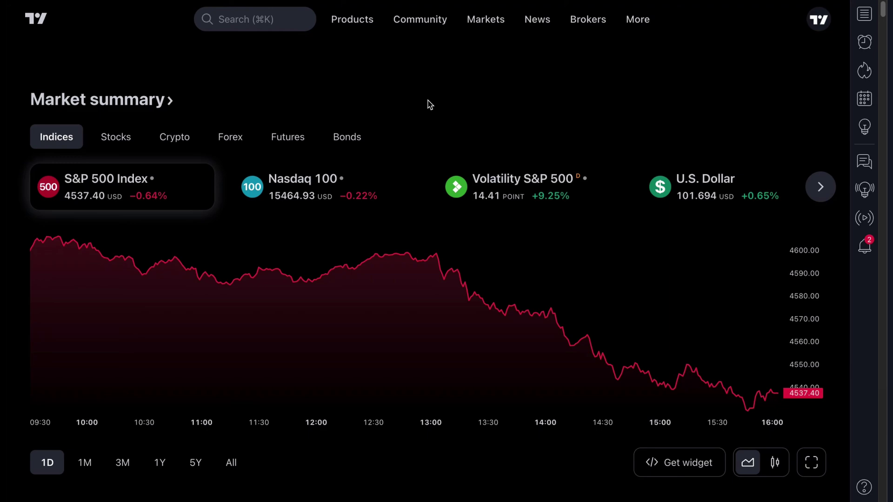
Look through the home page's market summary, editors' picks, streams, top stories and US stocks sections
scroll(429, 104, down, 5)
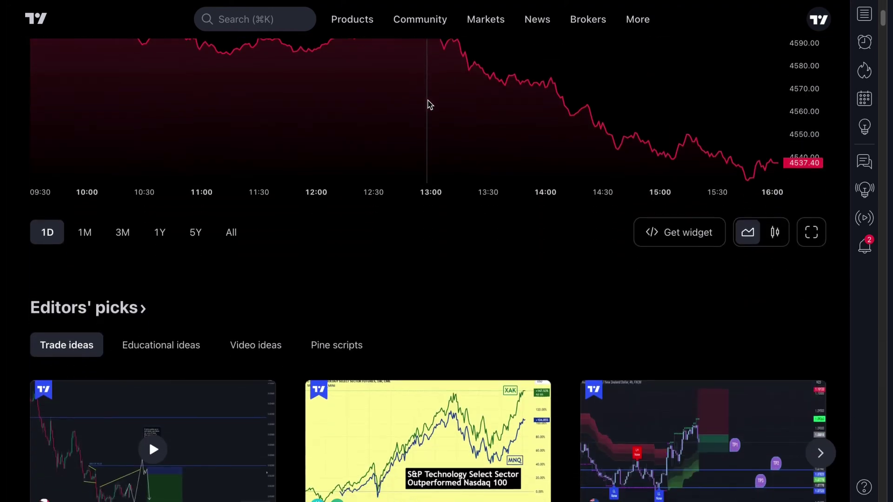
scroll(429, 104, down, 7)
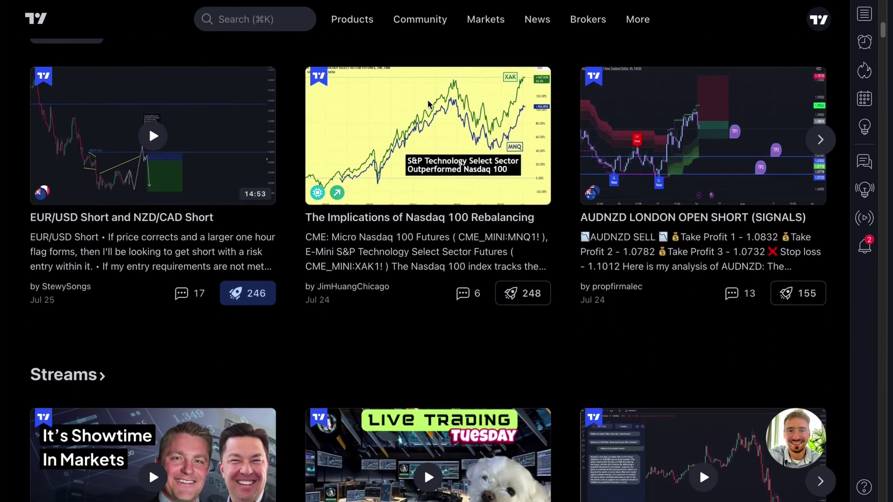
scroll(429, 105, down, 3)
scroll(405, 185, down, 11)
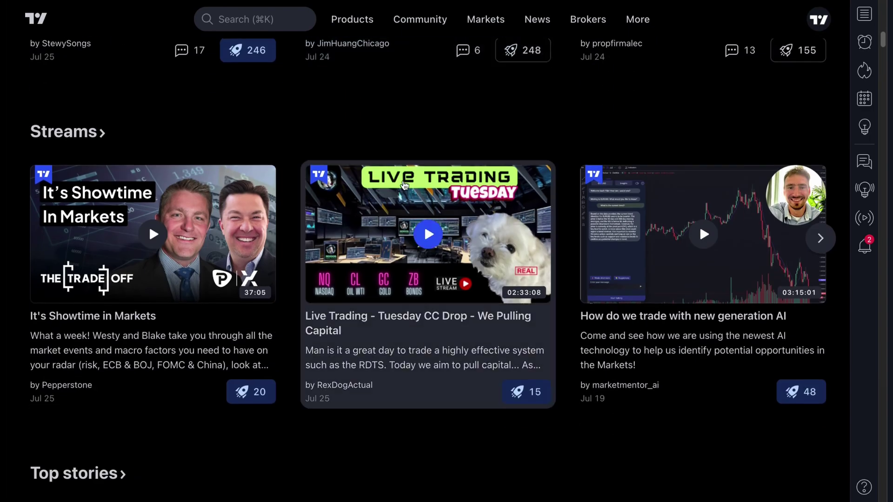
scroll(405, 184, down, 8)
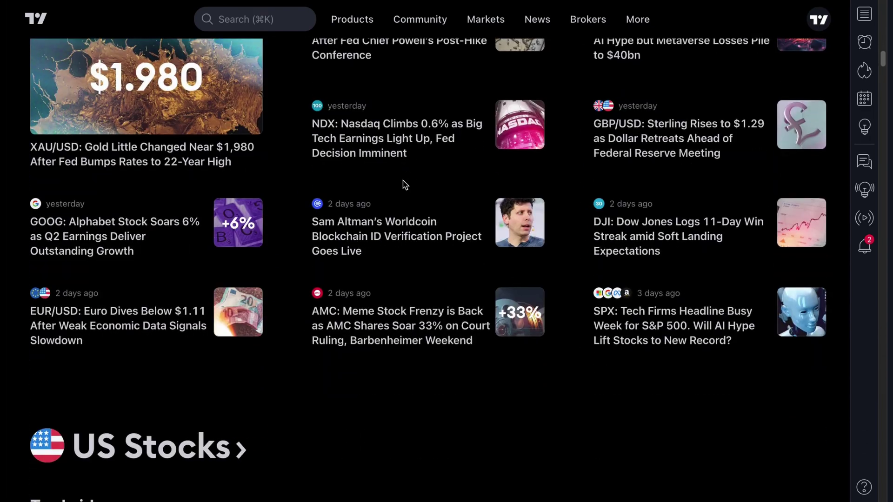
scroll(400, 205, down, 7)
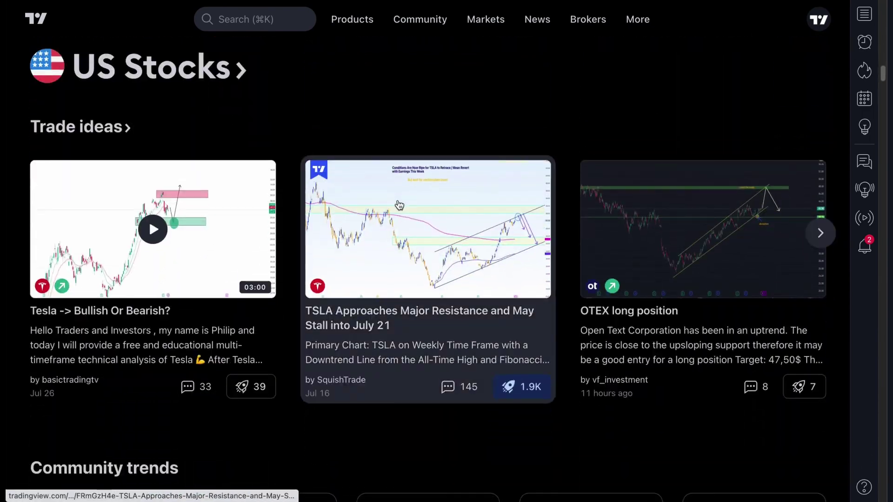
scroll(399, 204, down, 2)
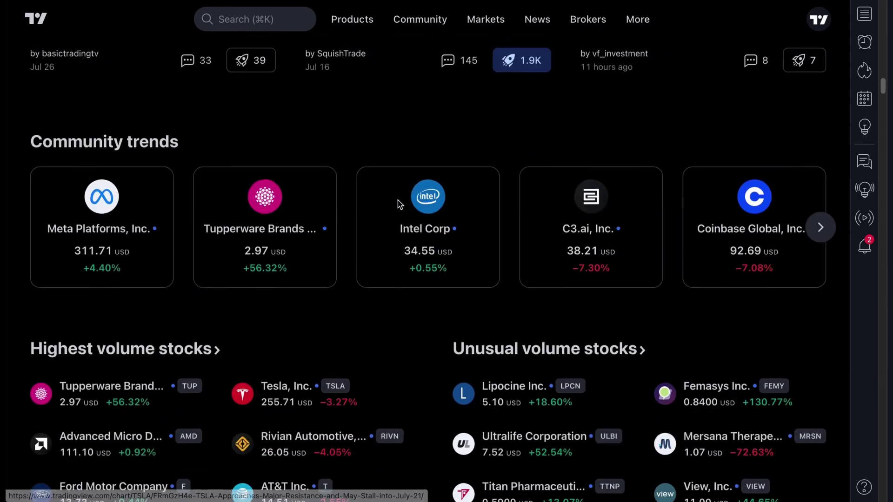
scroll(400, 201, down, 2)
scroll(399, 205, up, 3)
scroll(399, 205, up, 6)
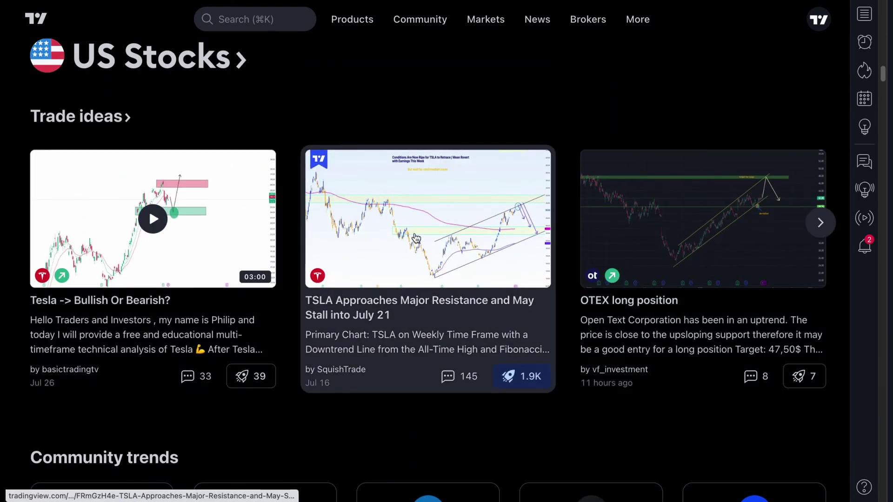
scroll(170, 257, down, 15)
scroll(326, 246, up, 5)
scroll(326, 247, up, 12)
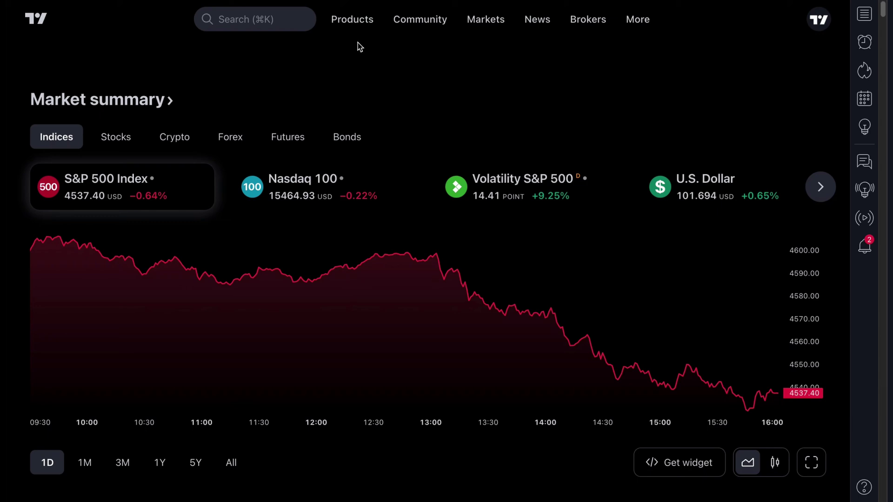
Open the Supercharts product from the home page
mouse_move(358, 25)
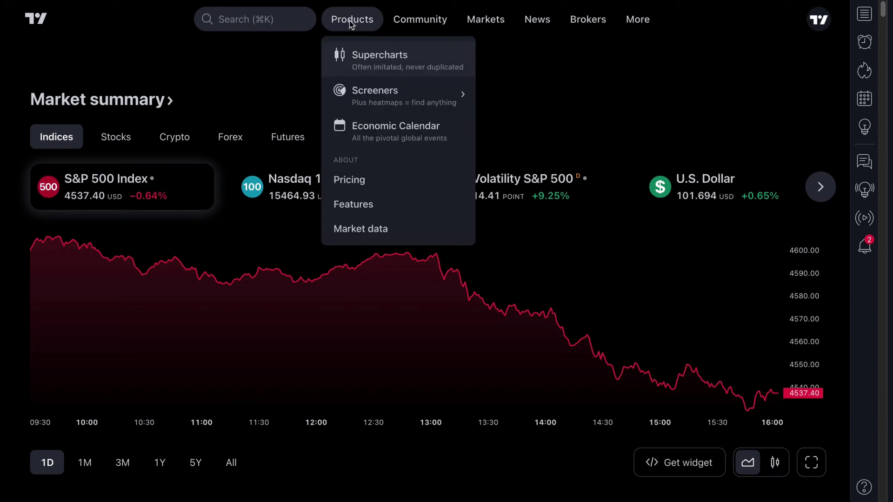
click(379, 60)
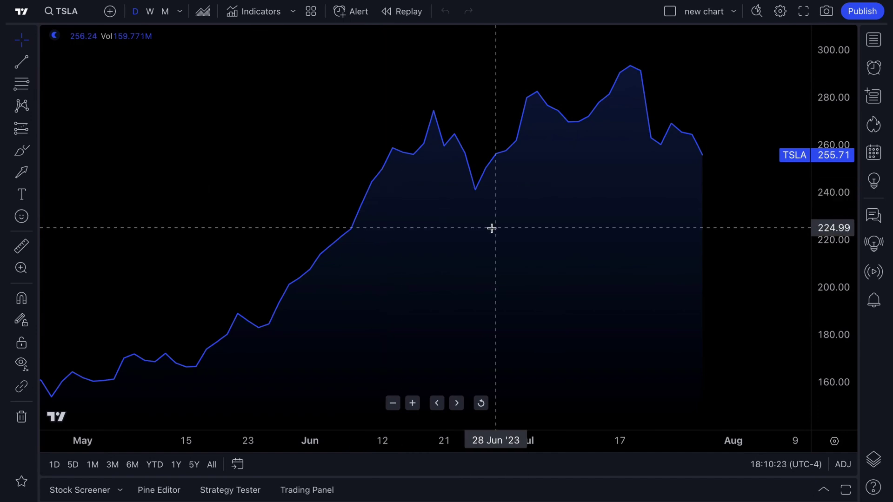
Examine the daily TSLA price chart over shorter and longer time spans
scroll(536, 205, up, 2)
scroll(537, 206, up, 3)
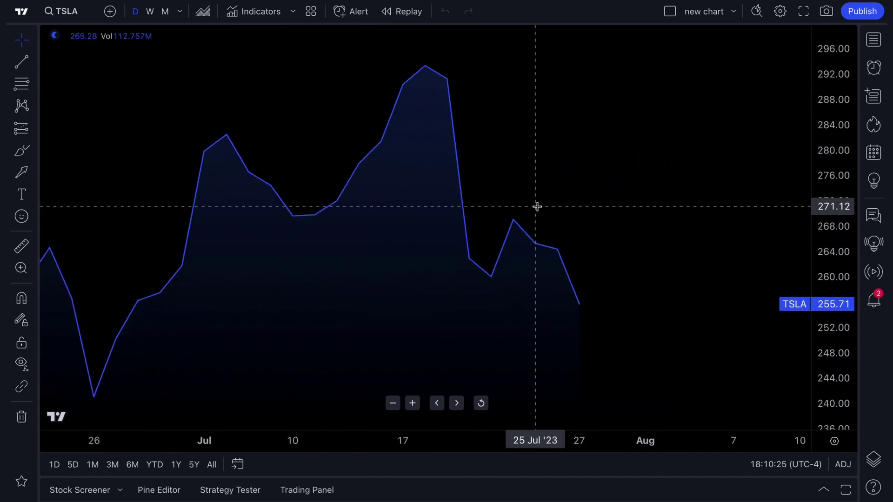
scroll(537, 206, down, 5)
scroll(538, 206, down, 4)
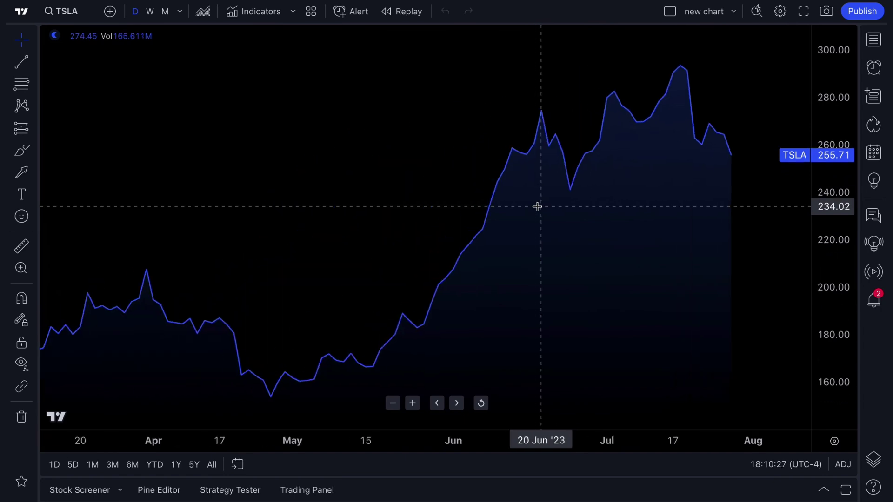
scroll(537, 206, up, 2)
scroll(538, 206, down, 1)
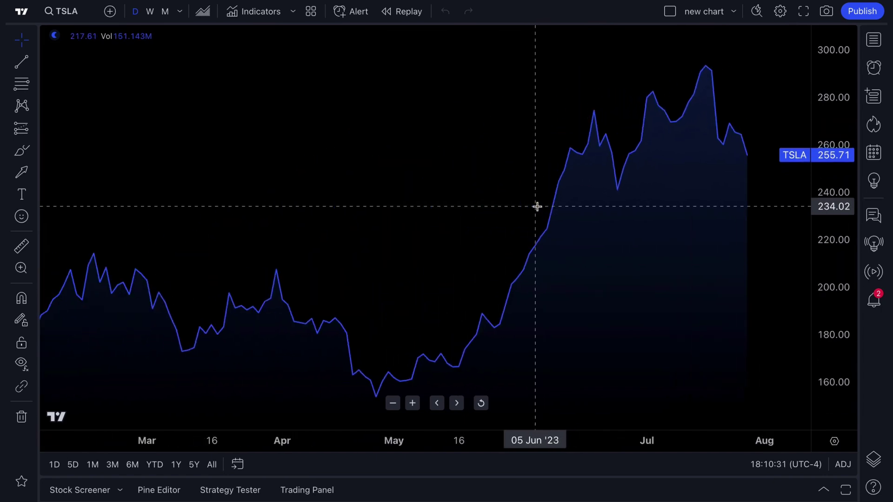
scroll(640, 184, up, 5)
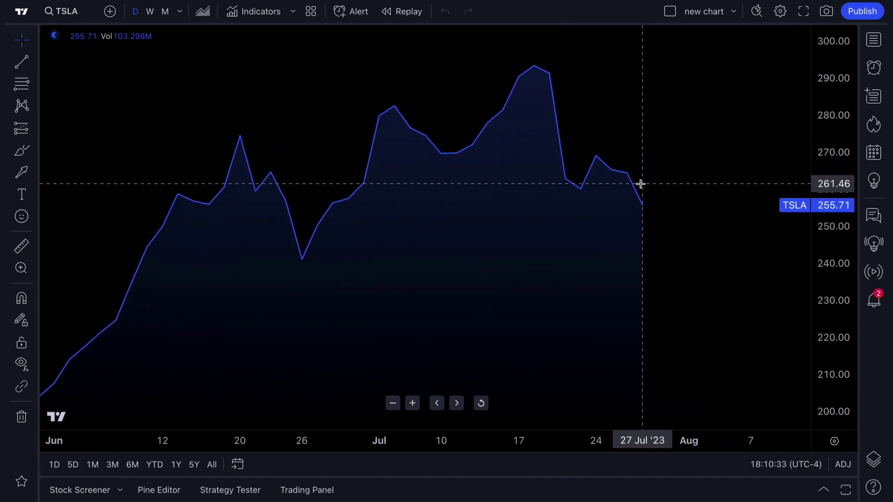
scroll(640, 184, down, 5)
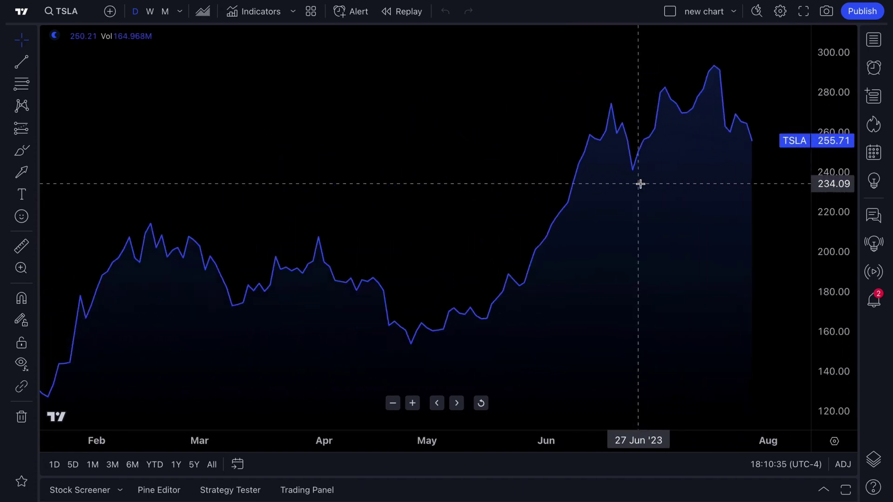
scroll(640, 184, up, 3)
scroll(640, 184, down, 2)
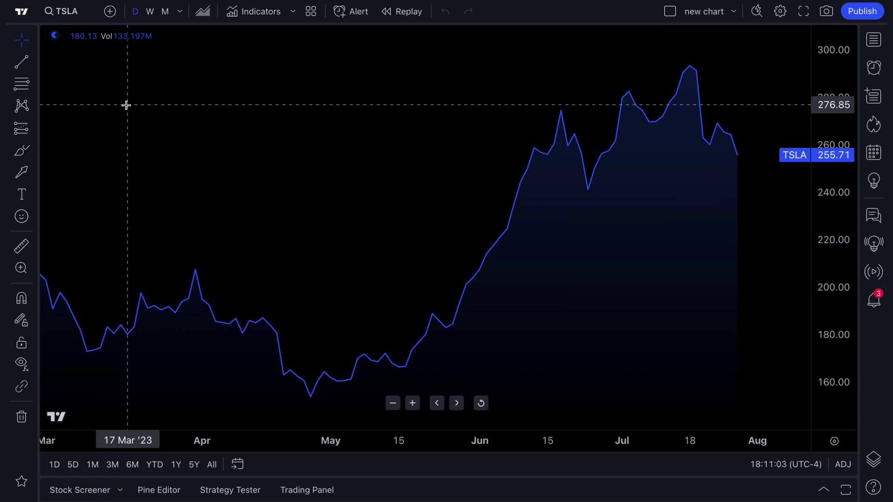
scroll(126, 105, up, 4)
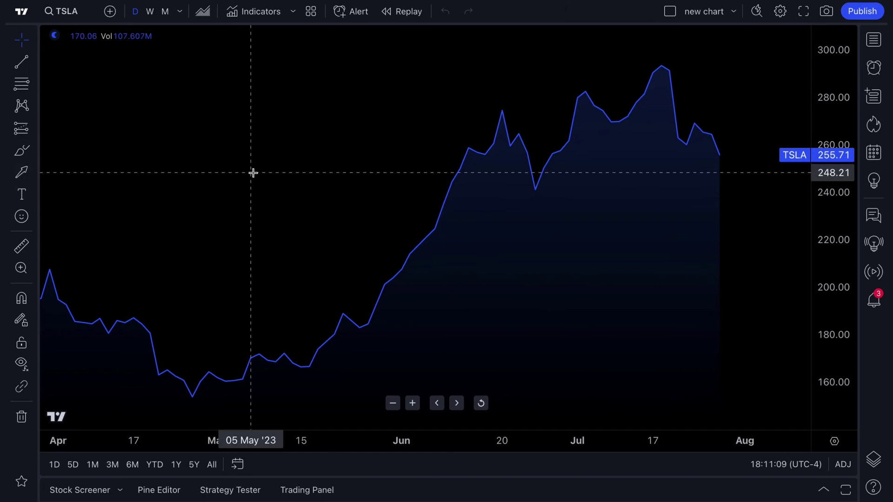
scroll(253, 173, up, 2)
scroll(253, 174, up, 1)
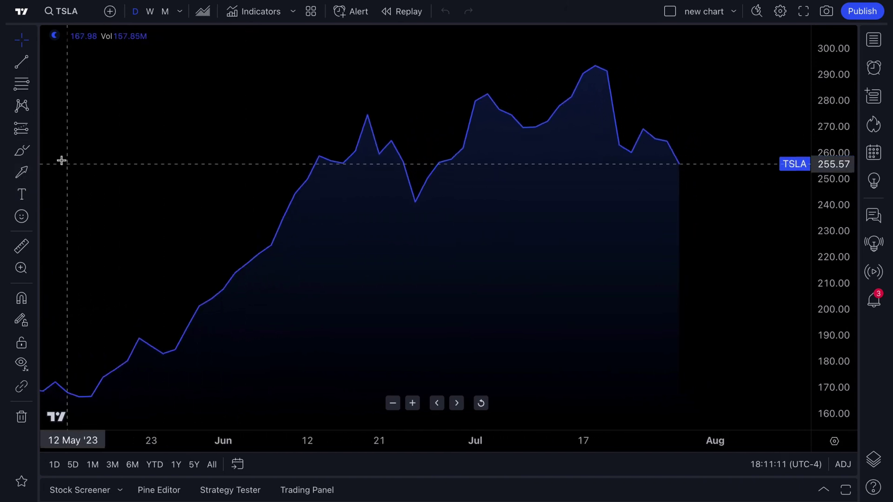
Place a Long Position projection at the end of the TSLA price line and delete it
click(34, 128)
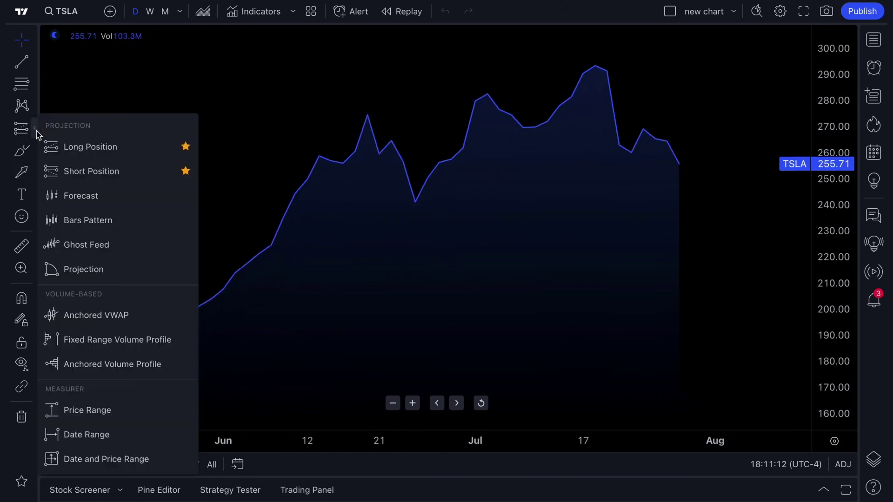
click(90, 150)
click(678, 156)
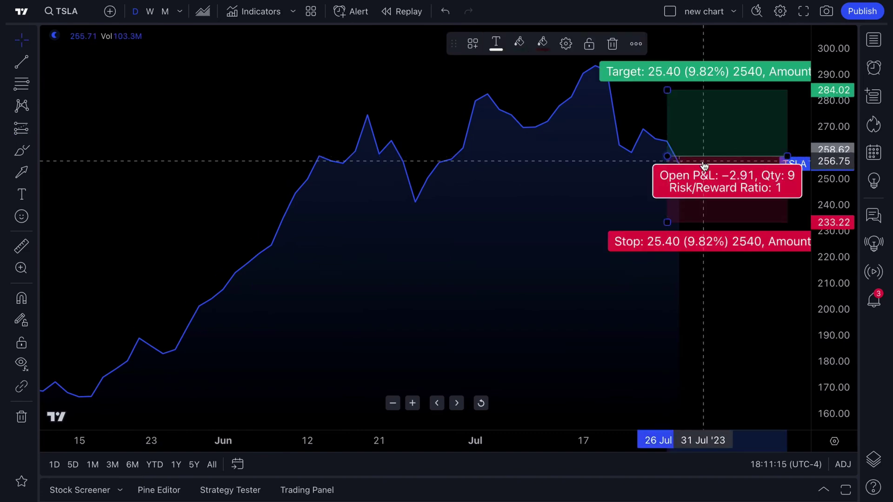
key(Delete)
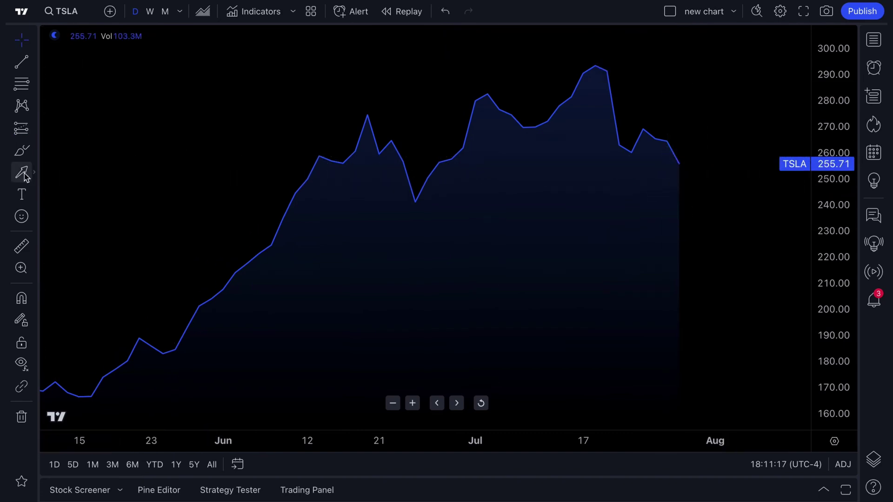
Draw an arrow marker above the end of the TSLA price line, pointing down toward the latest price
click(24, 173)
drag(751, 88, 691, 136)
click(465, 182)
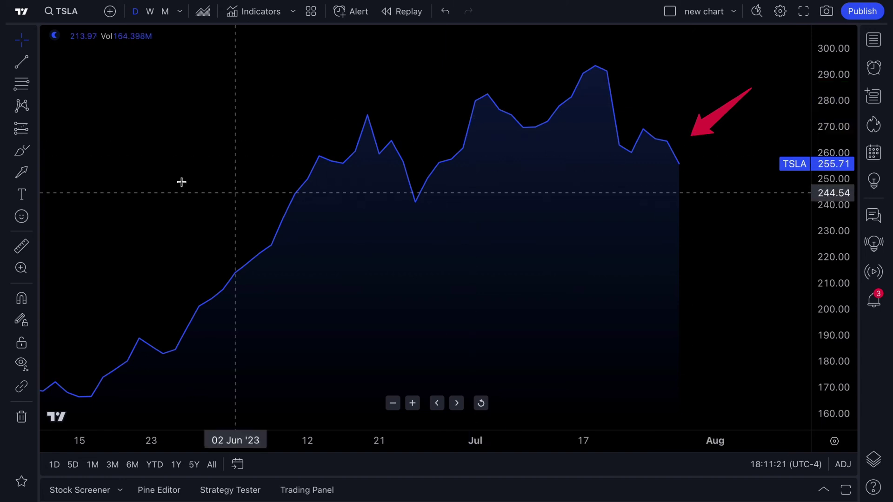
Draw a trend line under the price from about 238.20 on 23 Jun '23 to about 258.15 on 02 Aug '23
click(21, 61)
click(403, 209)
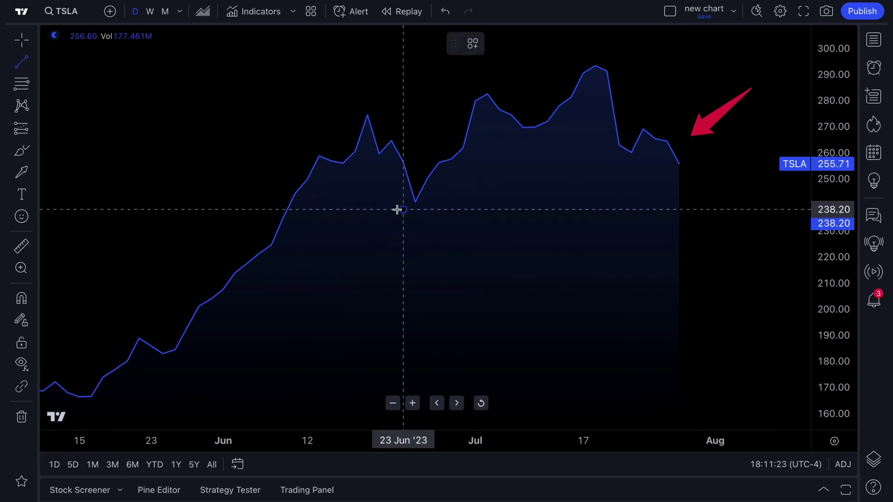
click(727, 157)
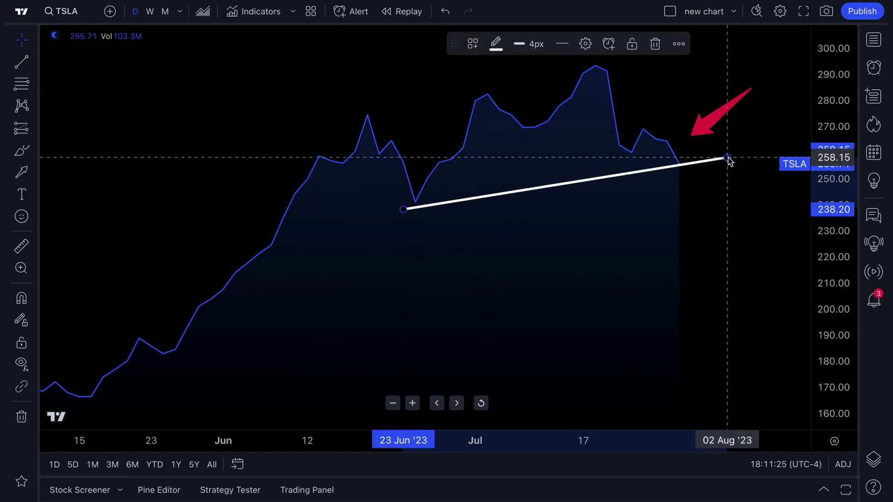
click(728, 180)
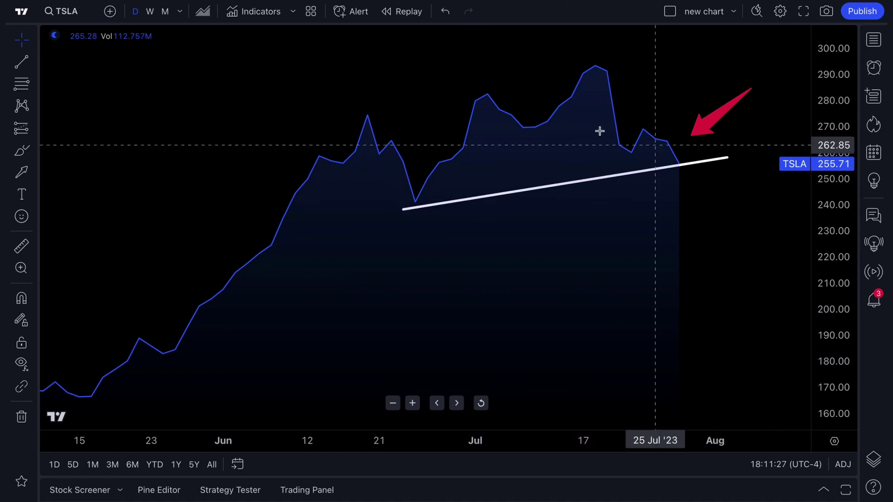
Select the arrow marker and the trend line together and delete both from the chart
drag(377, 67, 745, 261)
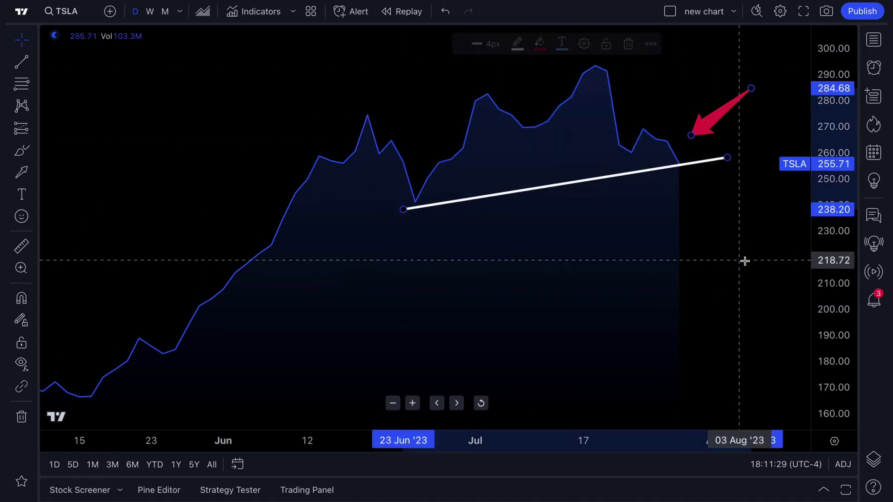
key(Delete)
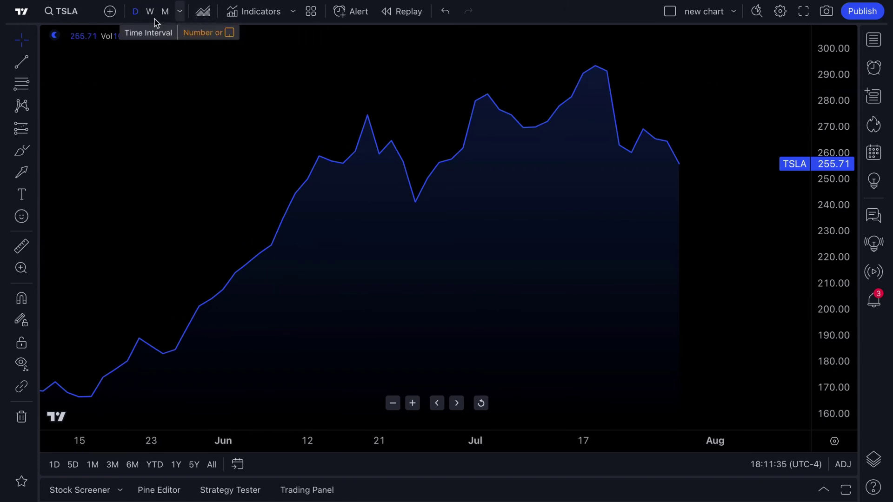
Open the symbol search, clear its query, and browse the Indices, Bonds and Economy categories before returning to All
click(77, 14)
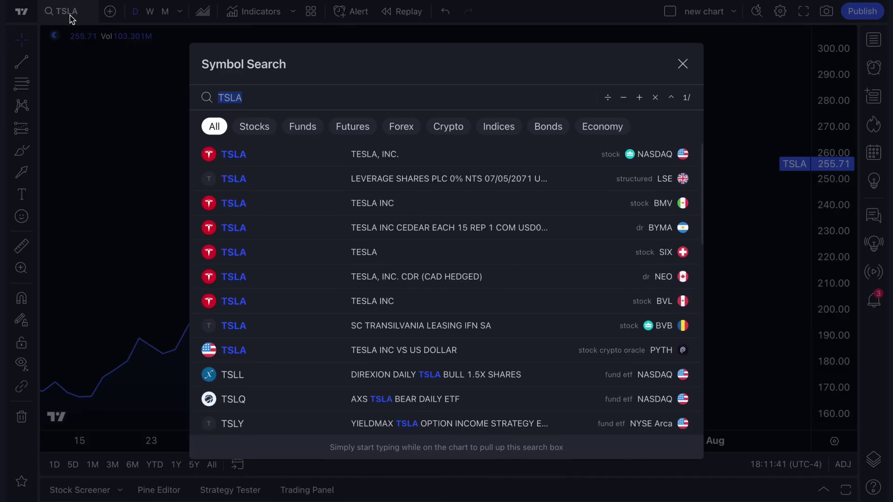
key(BackSpace)
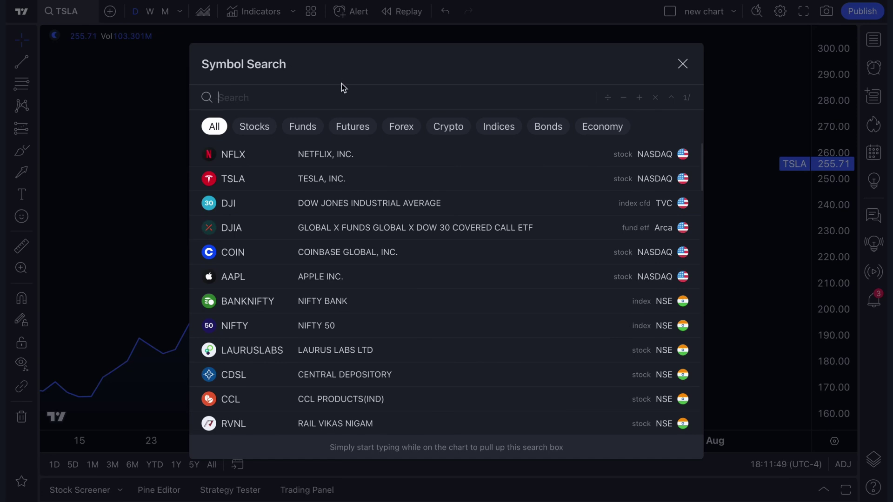
click(501, 128)
click(549, 130)
click(600, 130)
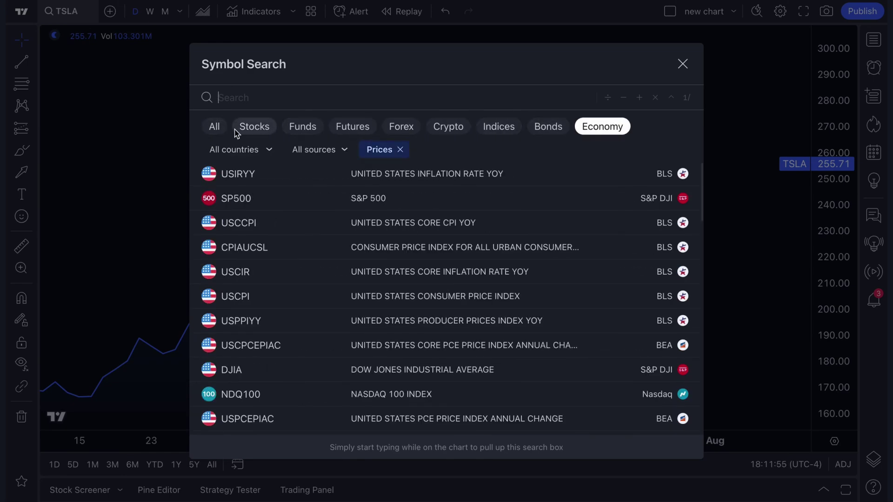
click(215, 130)
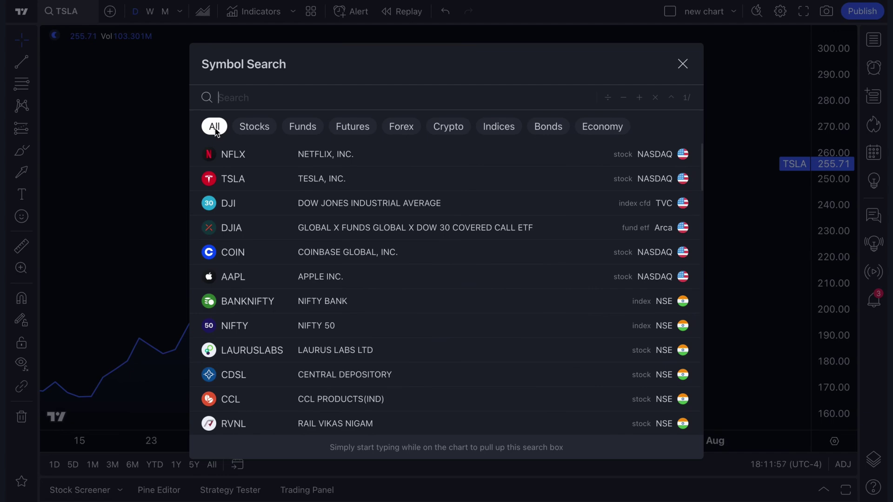
Search for AAPL, load the NASDAQ-listed Apple Inc. stock, and set the chart's time interval to weekly
text(AAPL)
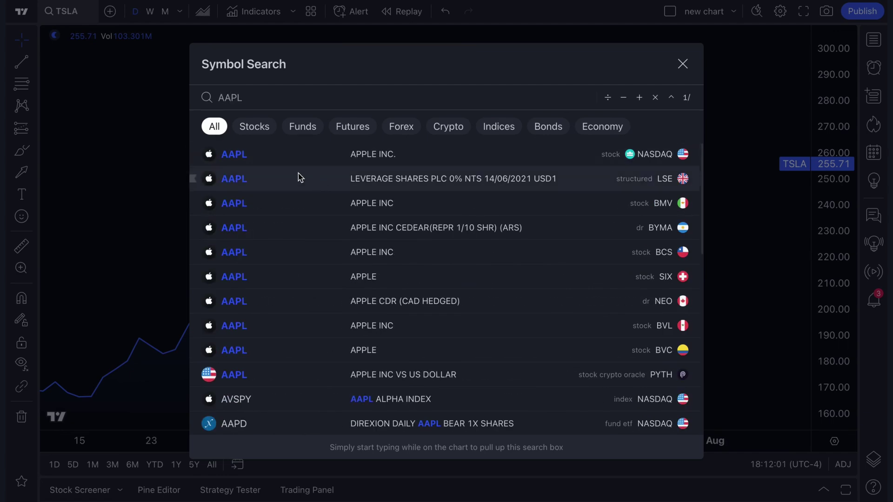
click(278, 158)
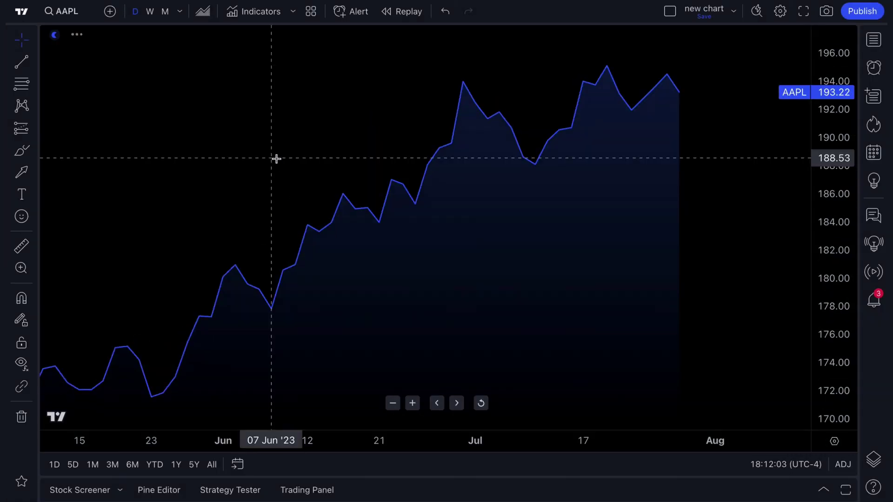
scroll(319, 177, up, 2)
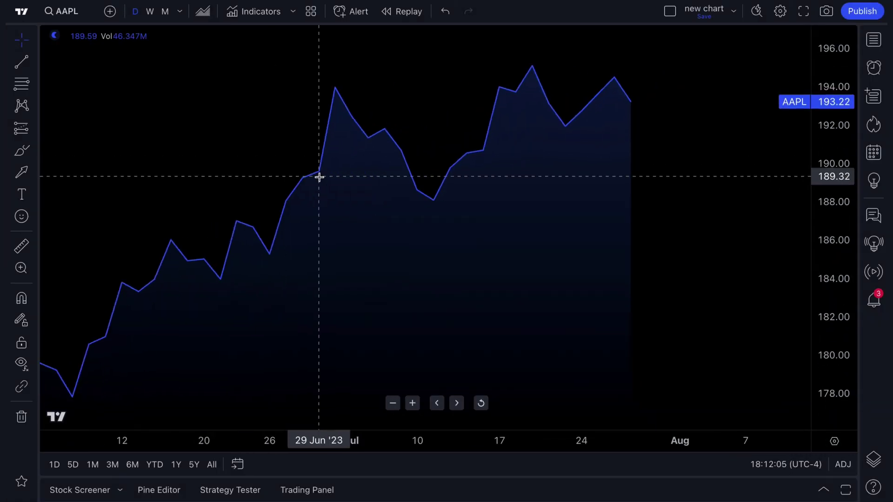
click(150, 18)
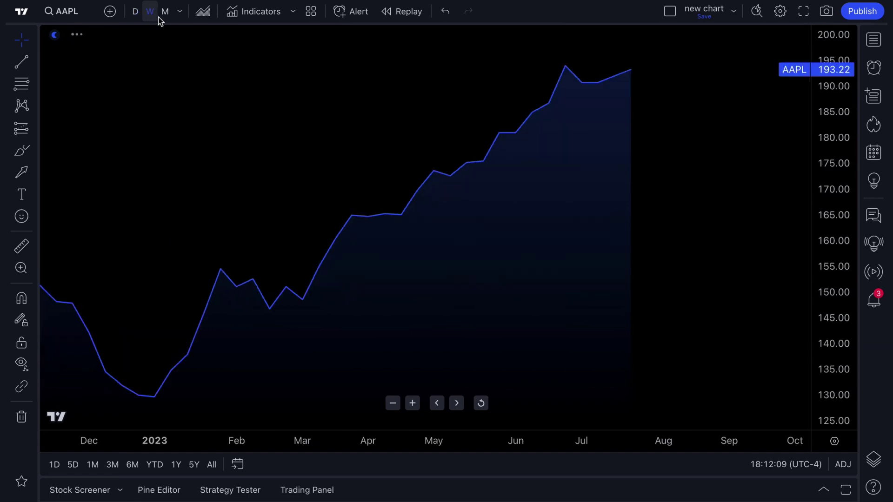
Try the monthly and the 1-second time intervals on the AAPL chart
click(164, 18)
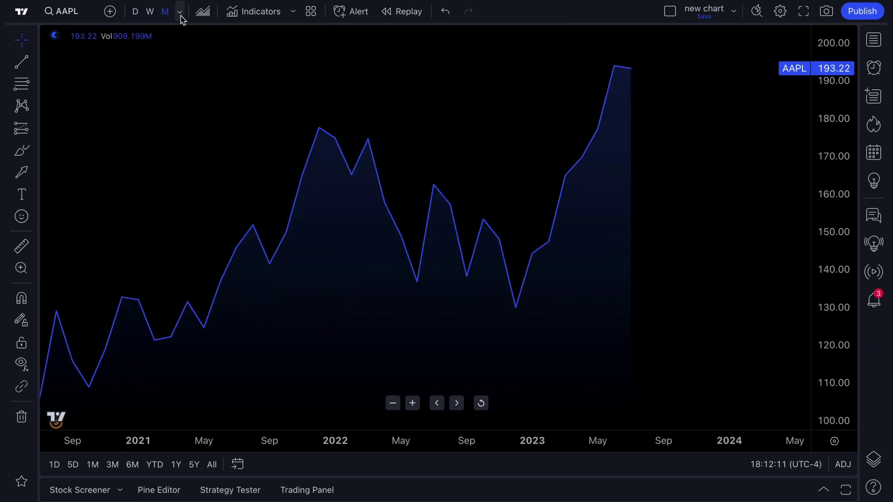
click(180, 14)
click(205, 33)
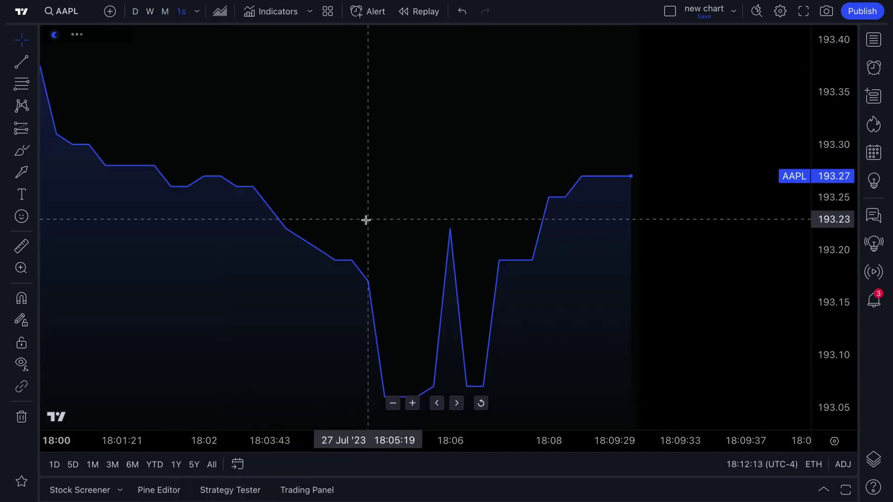
scroll(366, 220, up, 3)
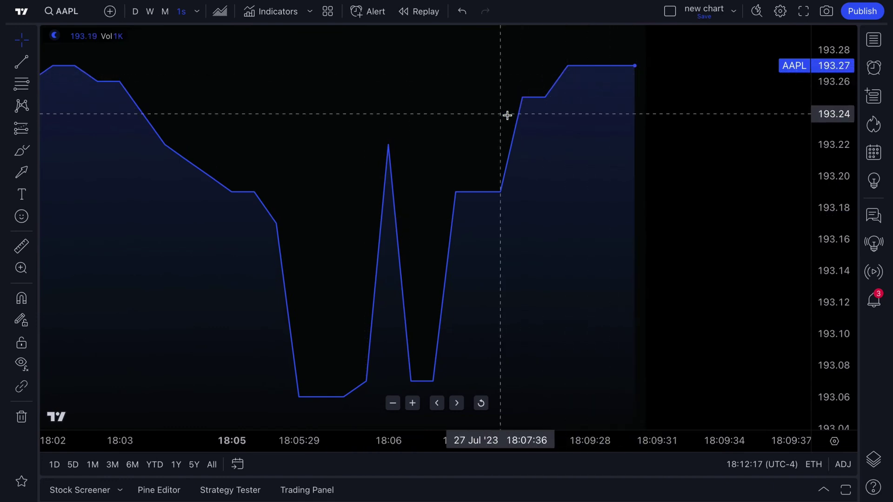
Set the AAPL chart's time interval to 1 day
click(197, 13)
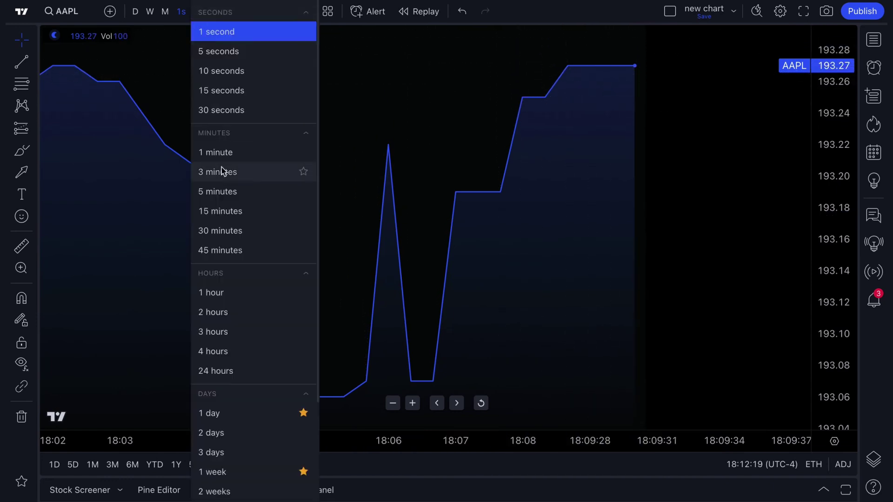
click(225, 411)
scroll(366, 257, down, 5)
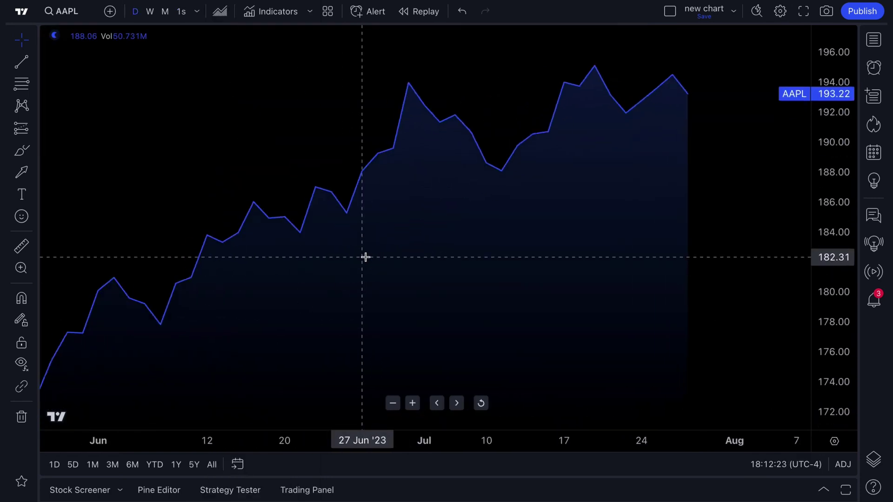
Change the AAPL chart's type to Candles
click(220, 12)
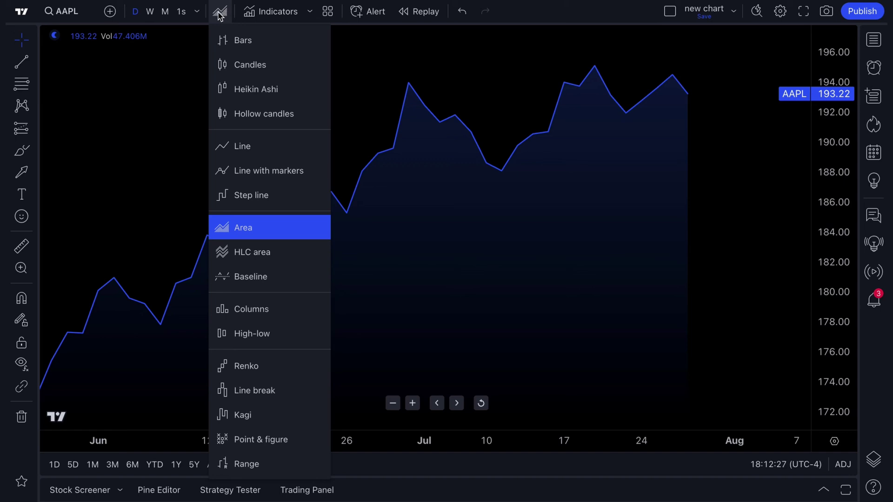
click(220, 14)
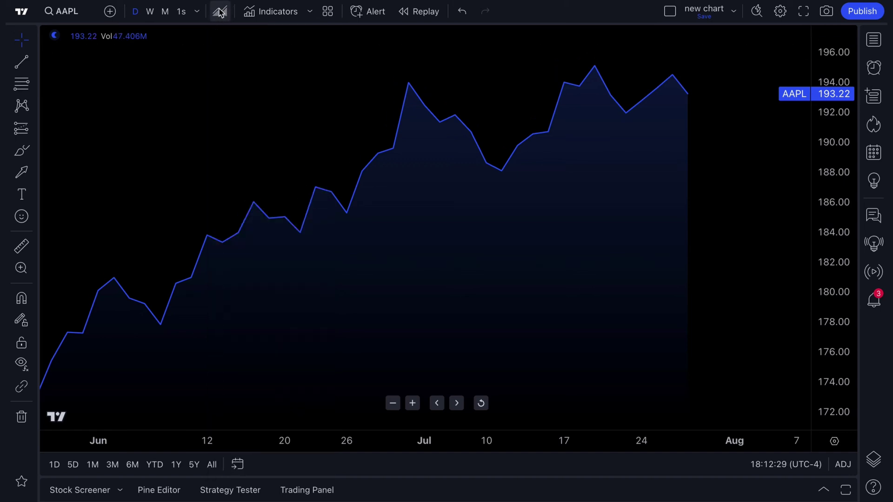
click(221, 13)
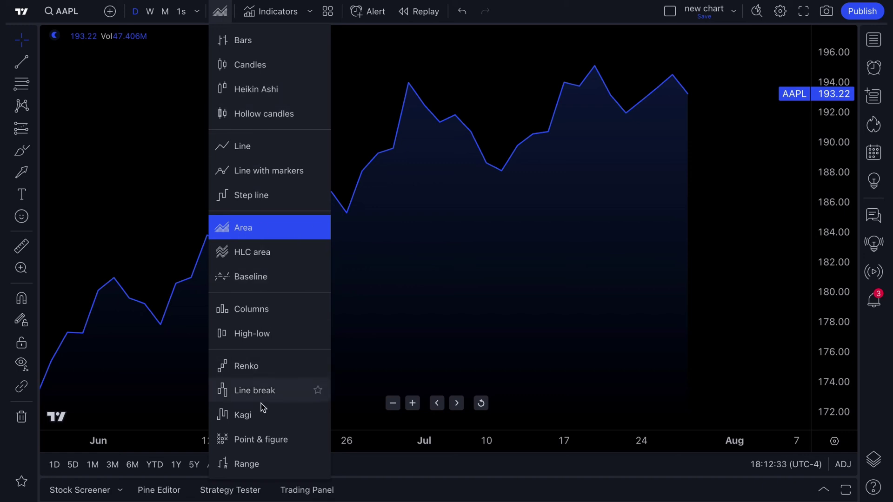
click(250, 66)
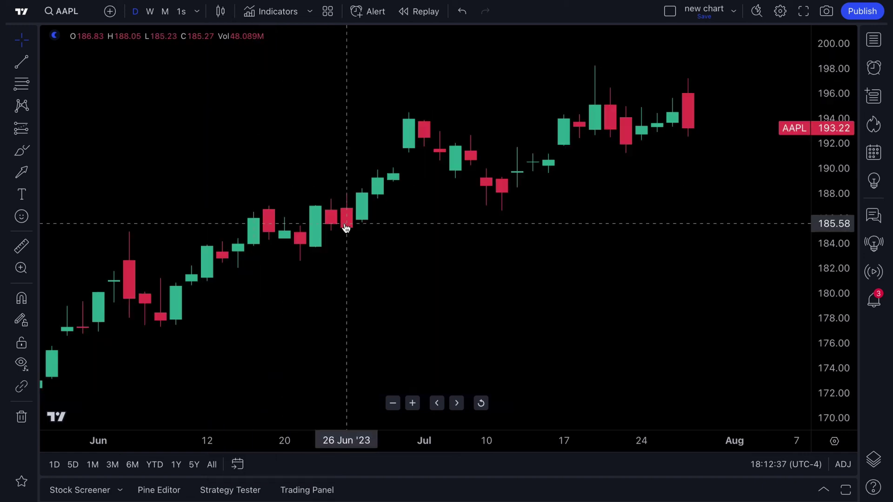
scroll(344, 224, up, 3)
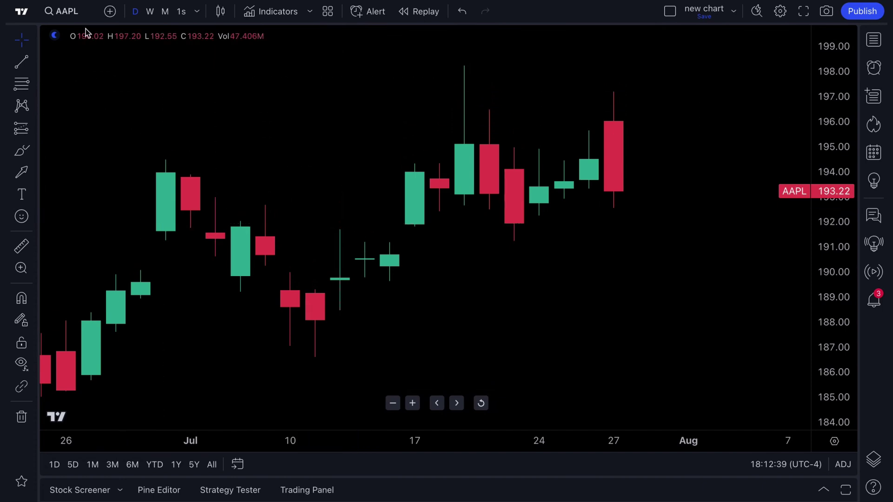
Search the indicators, metrics and strategies library for "moving average" and for "revenue"
click(269, 15)
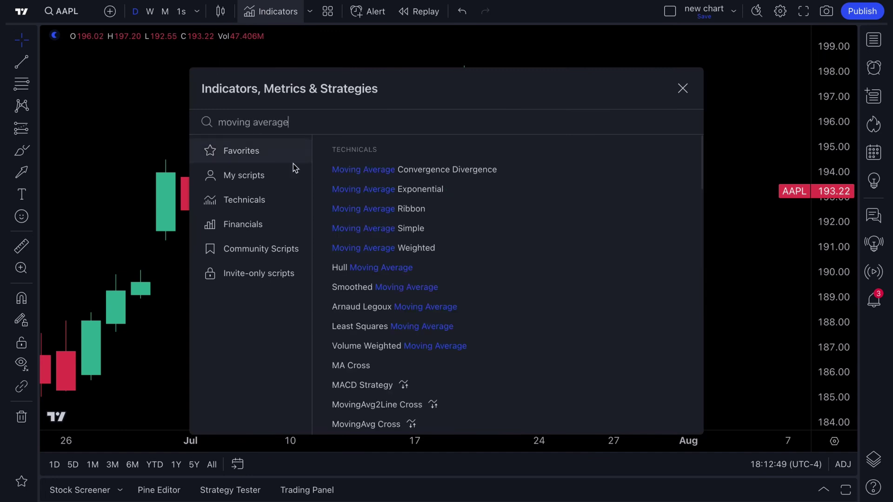
double_click(305, 124)
key(BackSpace)
key(ctrl+a)
key(BackSpace)
text(revenue)
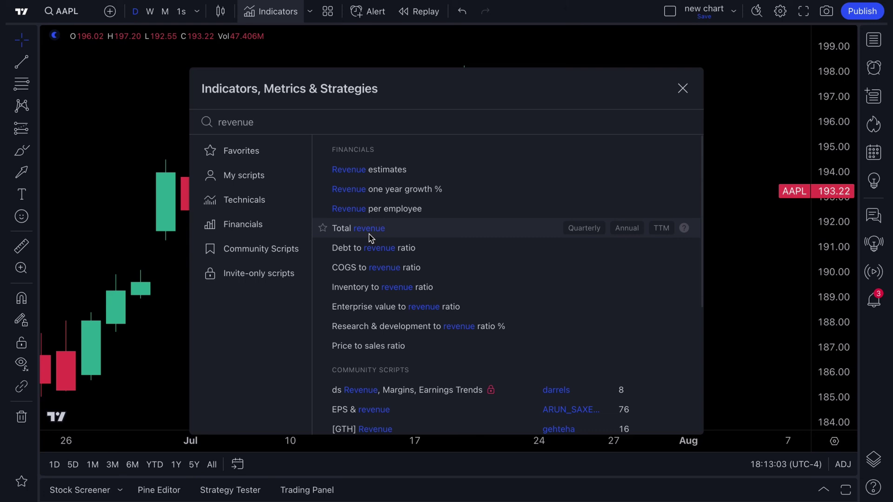
Browse the Technicals and Financials indicator categories, including Balance sheet and Cash flow, and close the library without adding anything
click(259, 201)
click(258, 226)
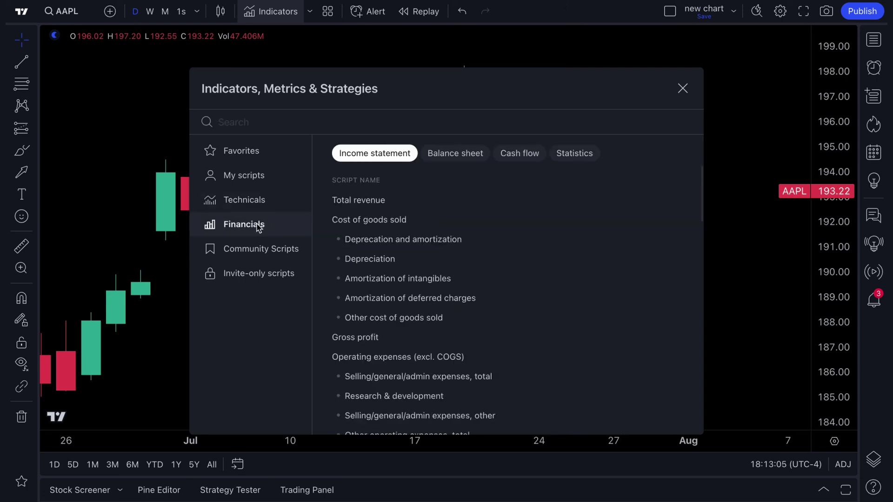
click(445, 157)
click(519, 157)
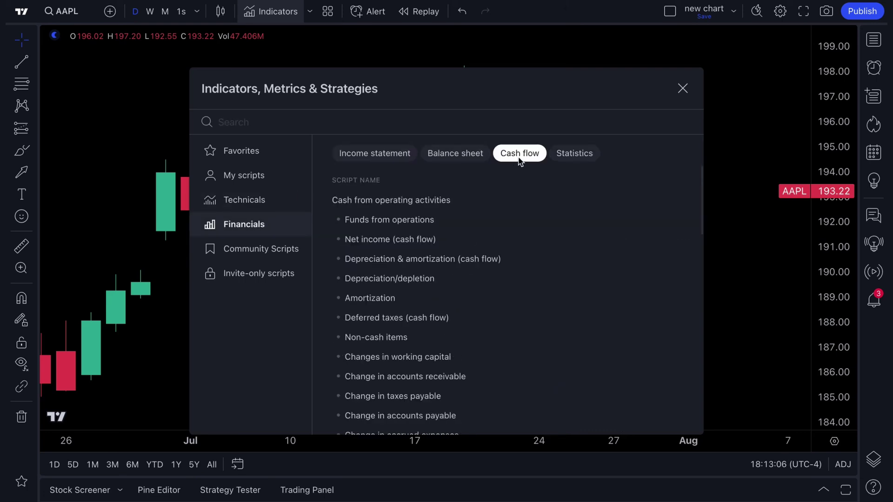
click(682, 90)
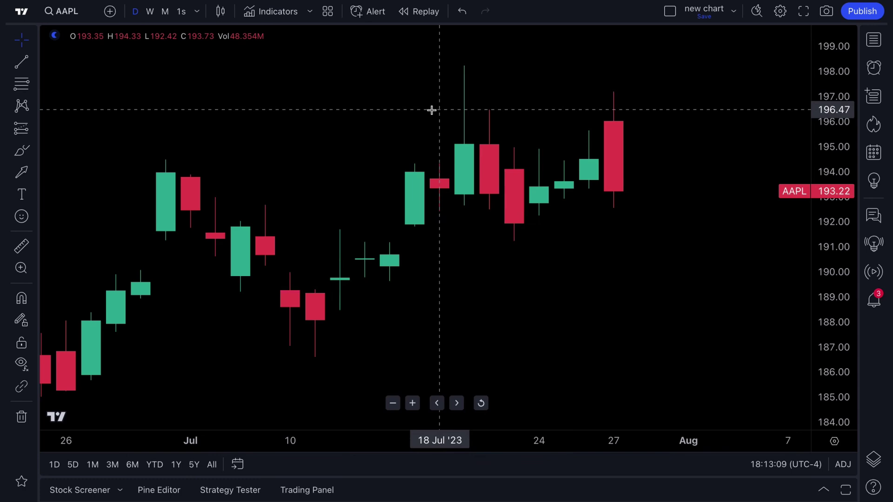
Look through the saved and default indicator templates without applying one
click(328, 13)
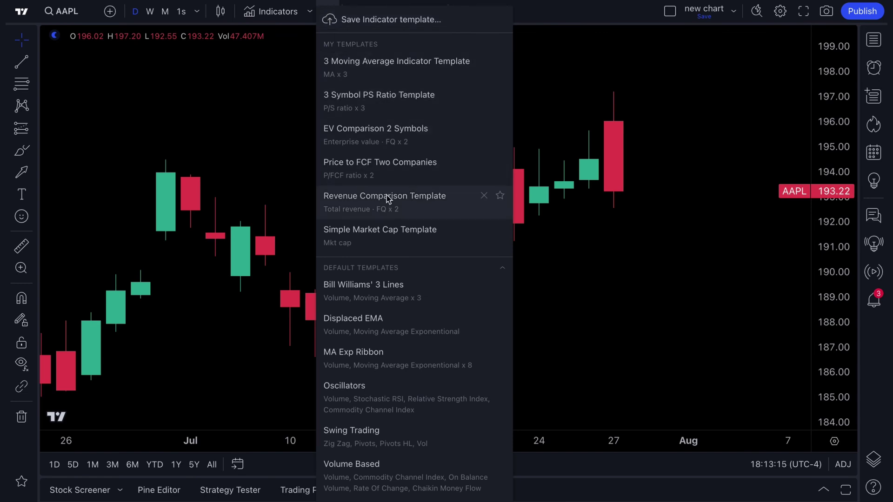
click(259, 138)
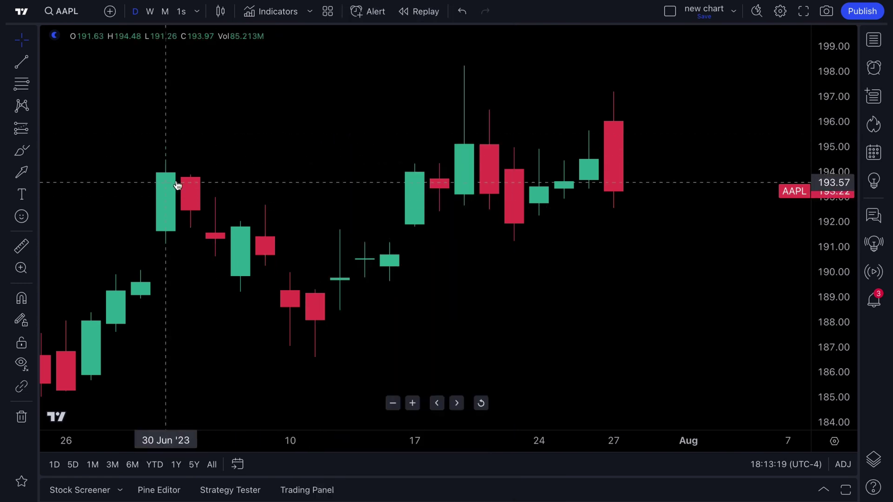
scroll(293, 158, up, 2)
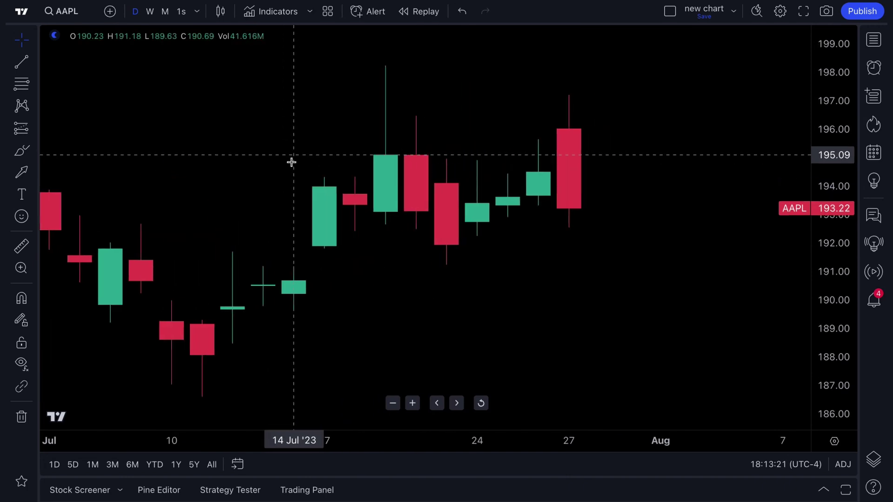
Begin a price alert on AAPL with a crossing value of 150 and discard it without creating it
click(361, 11)
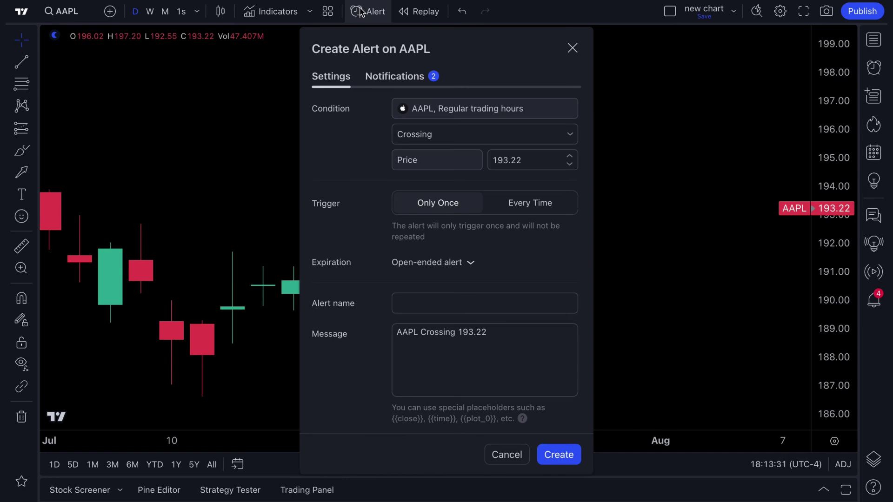
double_click(514, 161)
text(150)
click(510, 181)
click(572, 47)
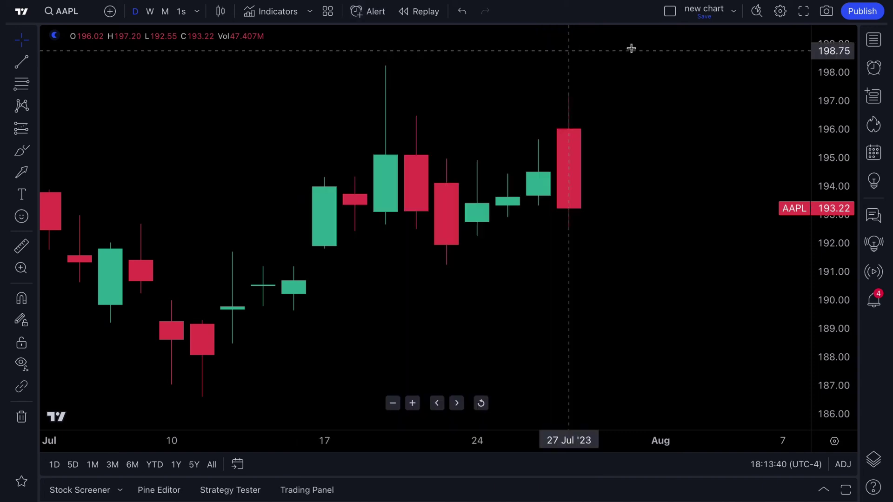
Review the list of existing alerts and close it
click(874, 70)
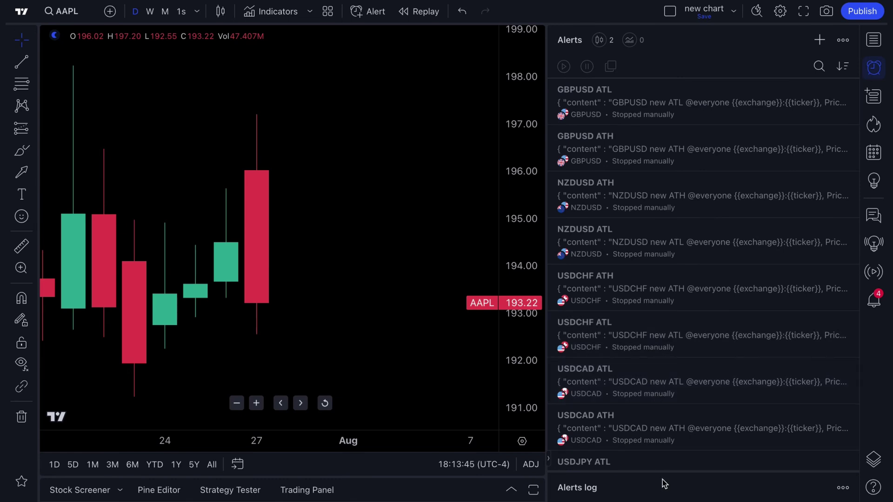
mouse_move(663, 473)
mouse_down()
mouse_move(642, 208)
mouse_move(666, 328)
mouse_move(675, 473)
mouse_up()
scroll(674, 335, down, 6)
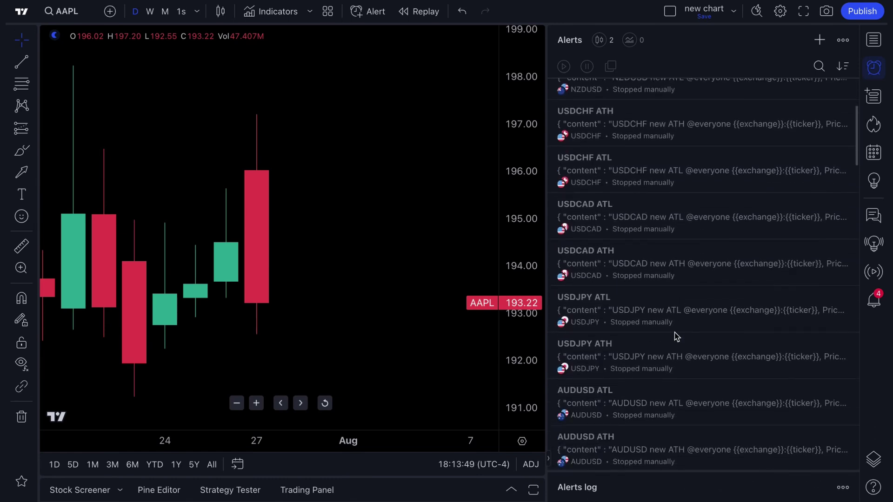
scroll(676, 336, up, 4)
click(874, 68)
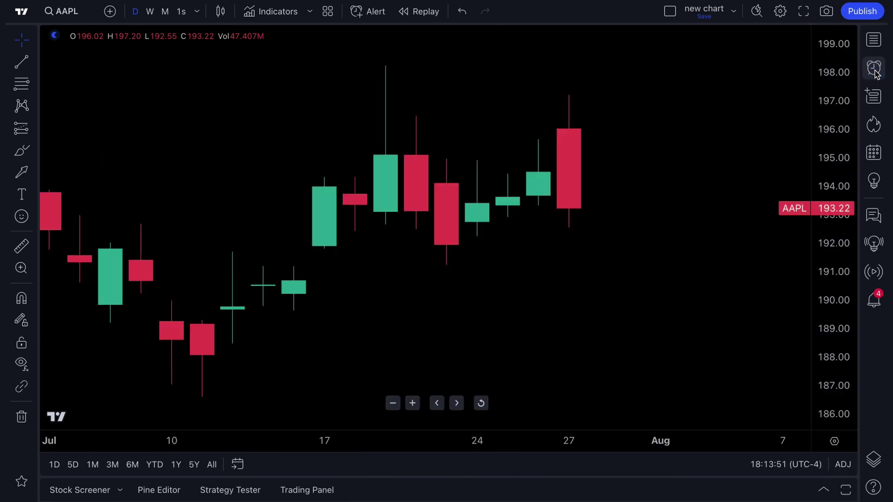
Start Bar Replay on the AAPL chart from mid-May 2023 and play the bars forward at 10x speed
click(420, 12)
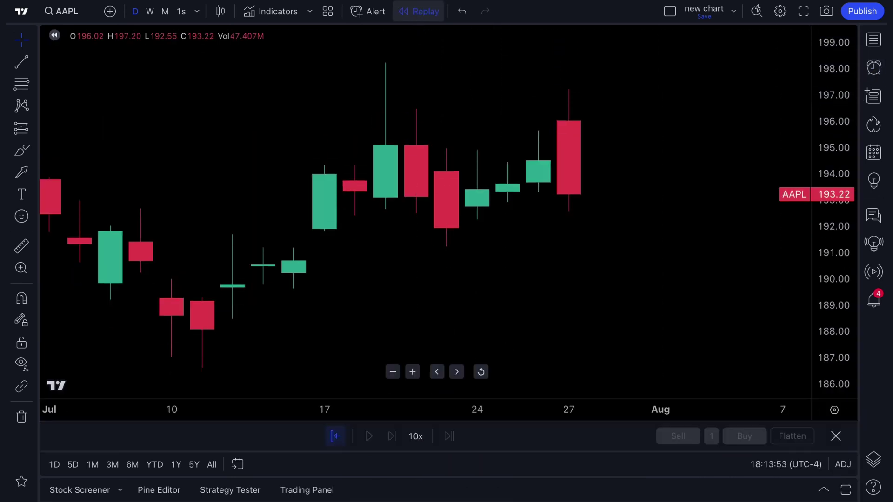
scroll(385, 225, down, 5)
click(361, 228)
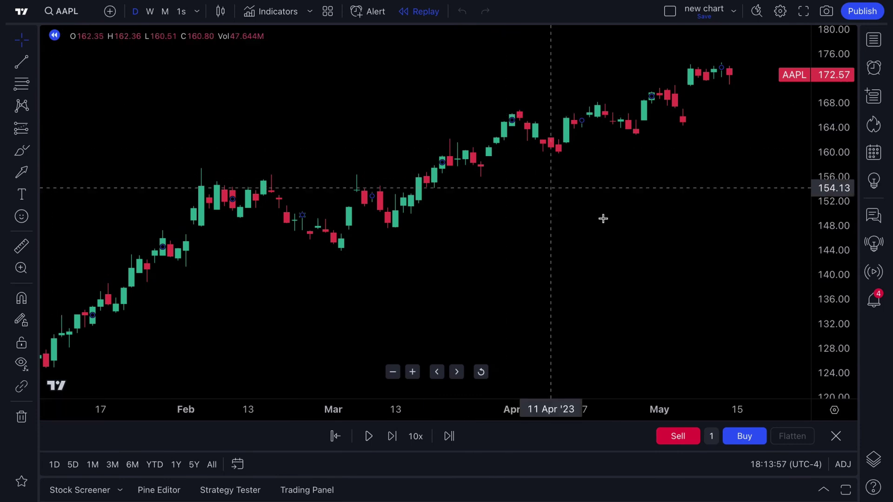
scroll(534, 250, right, 5)
click(369, 436)
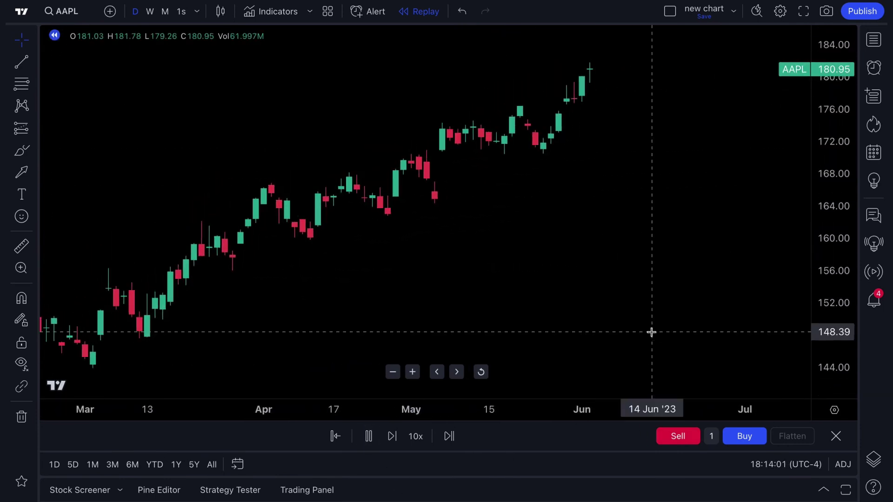
Place two simulated buy orders and two sell orders of 1 AAPL share each during the replay, and dismiss the results summary
click(744, 435)
click(744, 436)
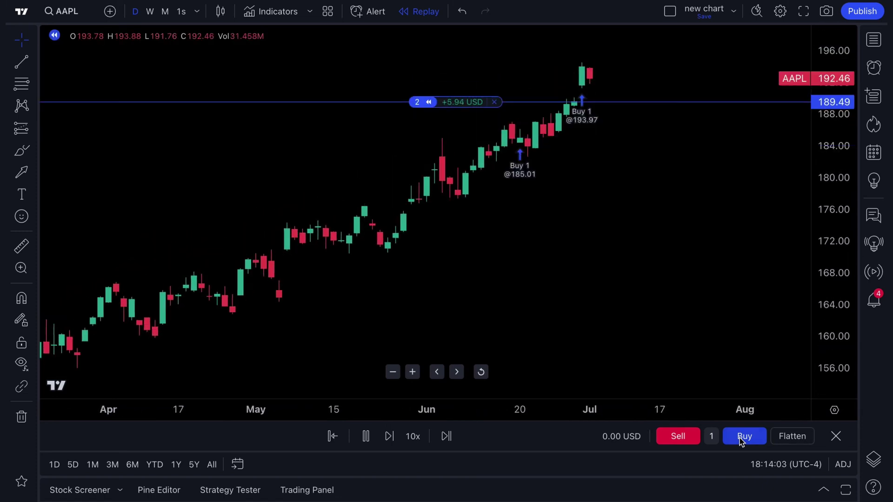
click(680, 437)
click(680, 438)
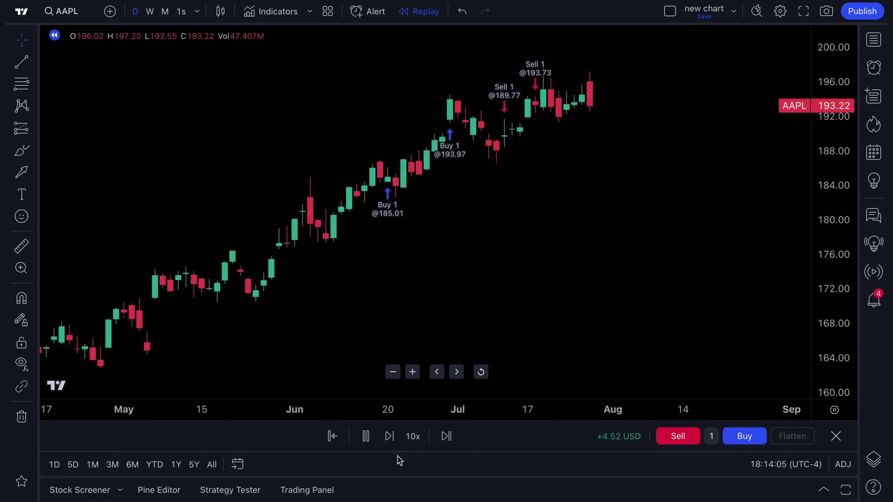
click(366, 437)
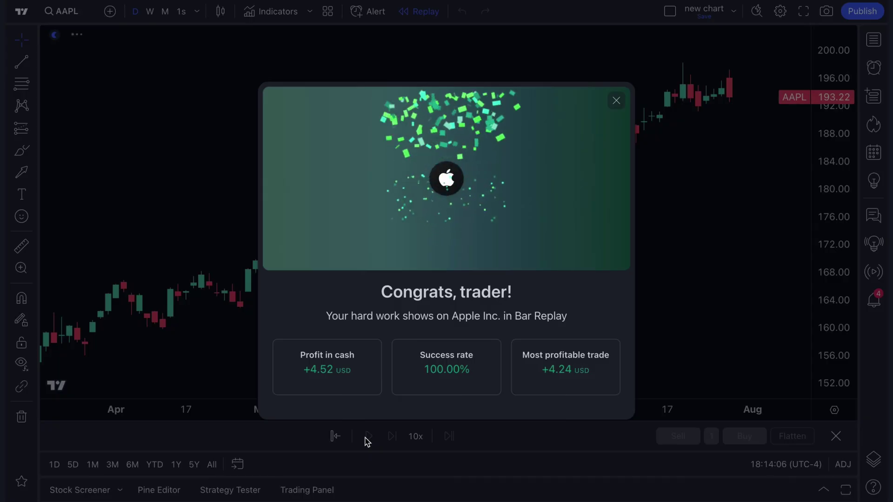
click(617, 101)
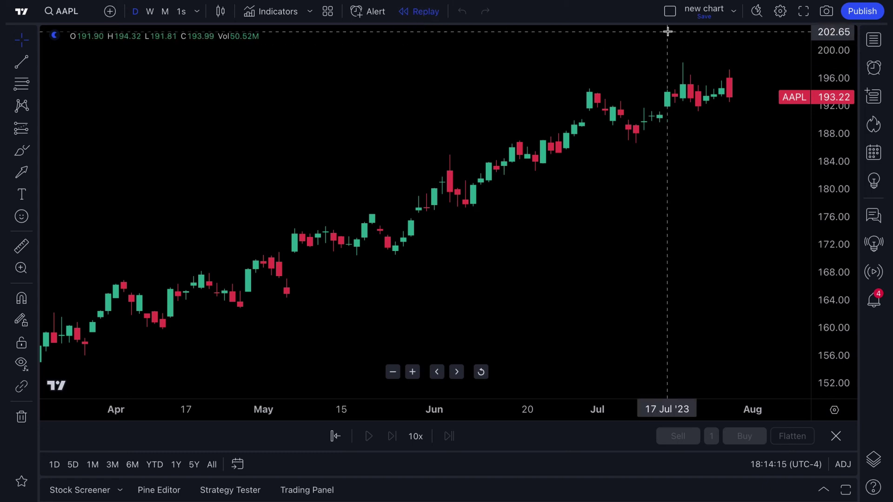
Split the chart layout into two side-by-side charts and change it to three side-by-side charts
click(670, 12)
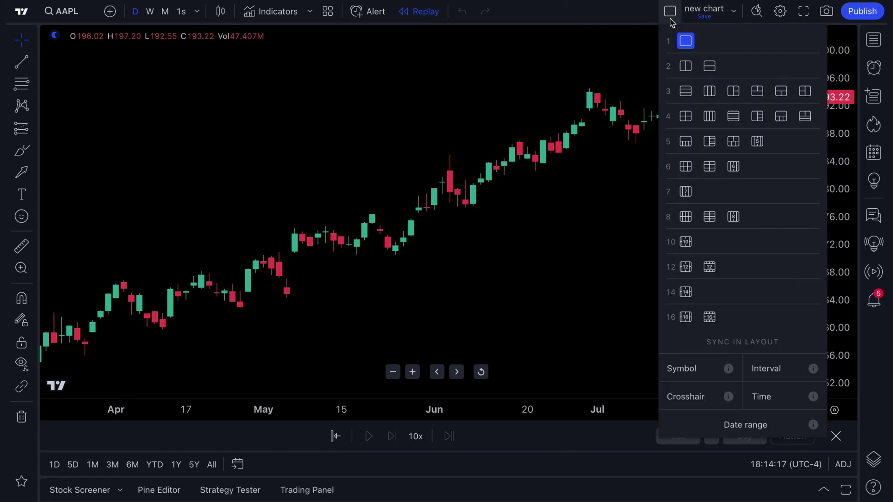
click(686, 66)
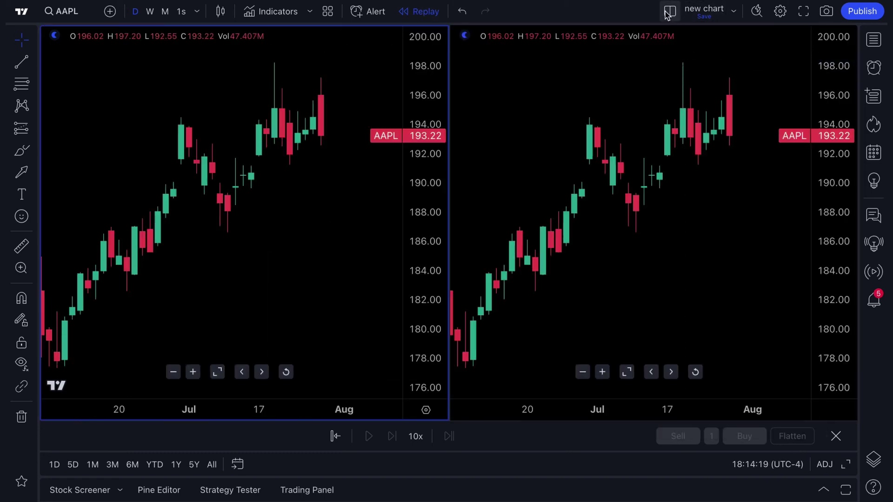
click(670, 12)
click(706, 93)
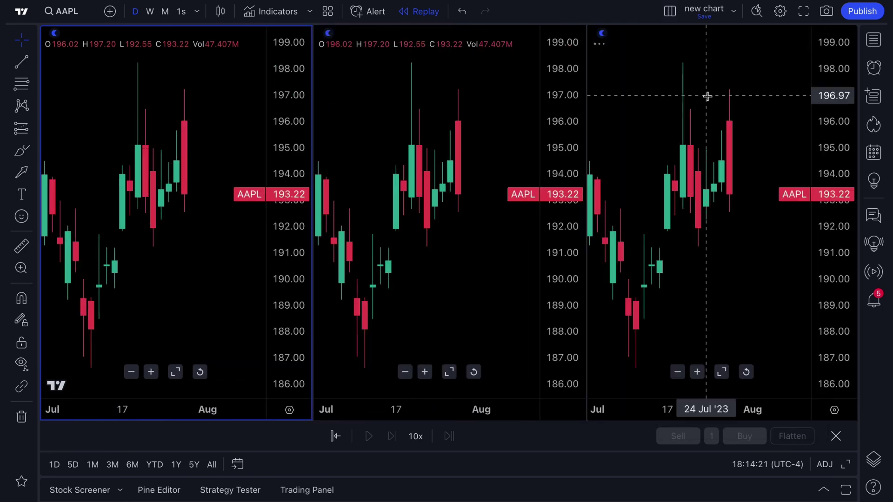
Look through the save, sharing and recently used options of the "new chart" layout
click(734, 11)
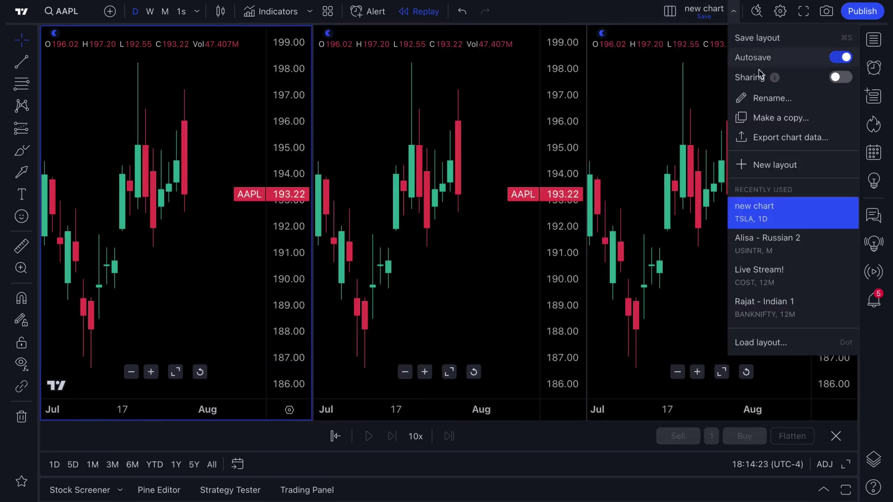
click(735, 12)
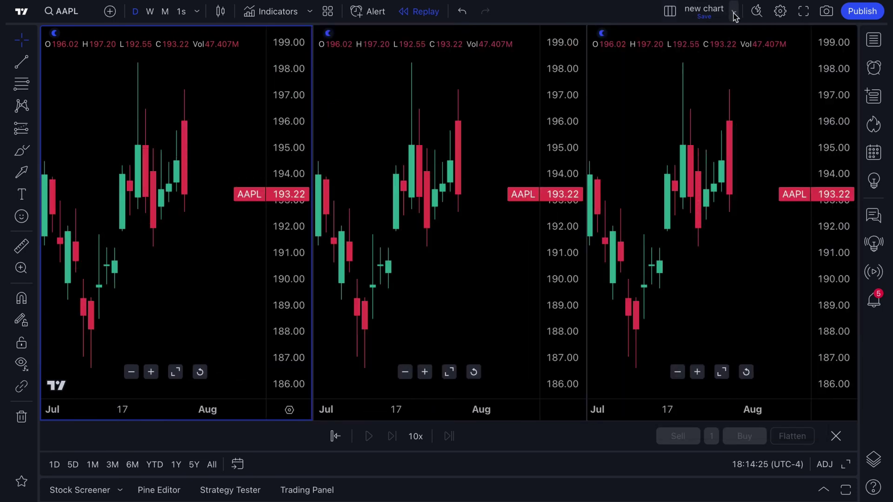
Look at the tool and function search and the status line options in the chart settings, leaving both unchanged
click(757, 11)
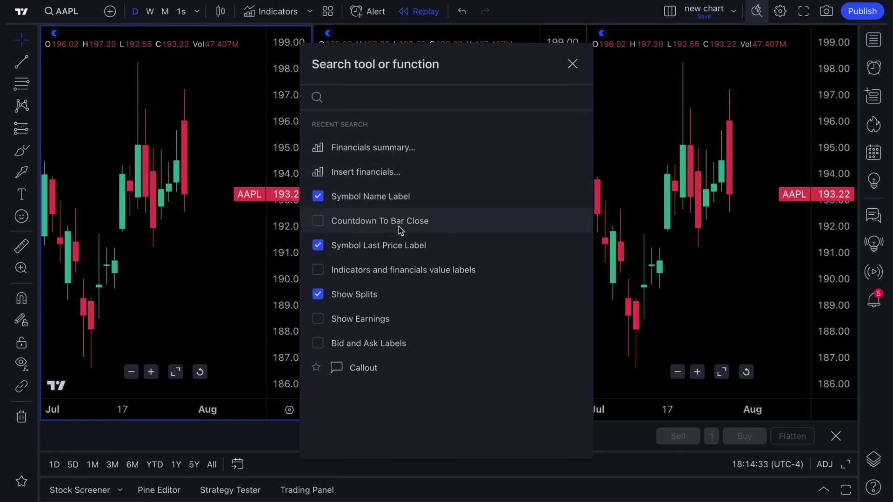
click(573, 63)
click(782, 13)
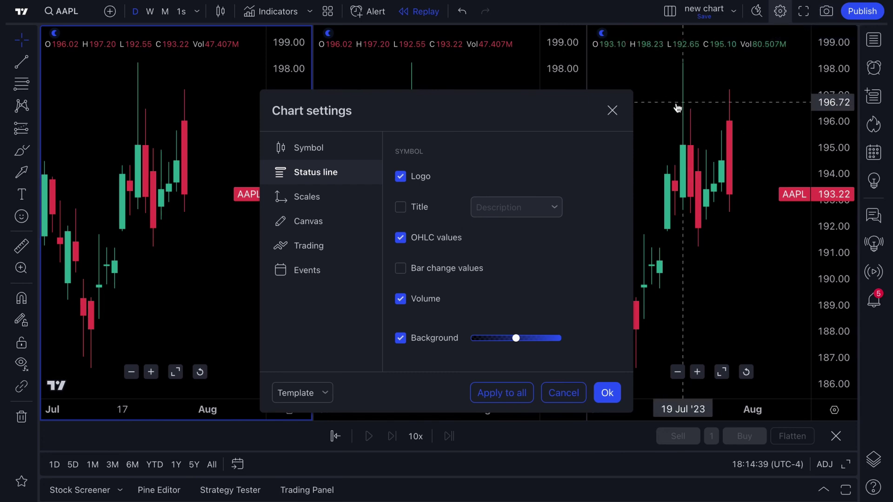
key(Escape)
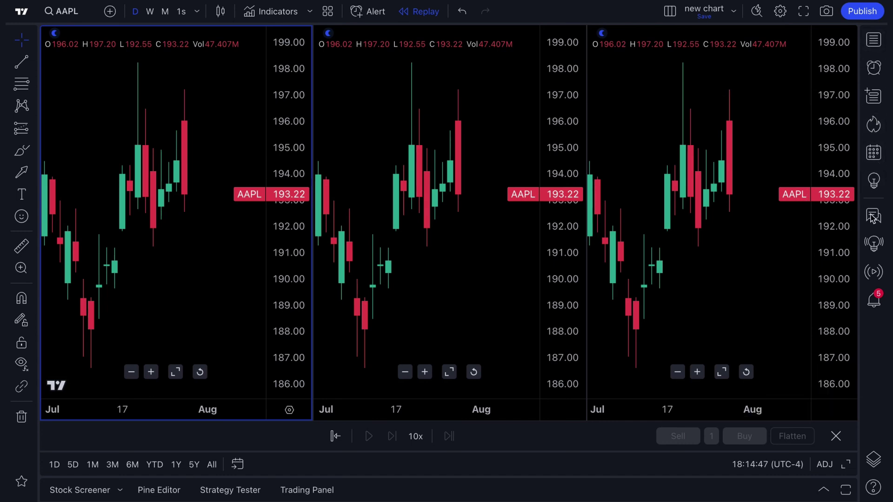
Show the watchlist and load TSLA, then RACE, from it into the first of the three charts
click(873, 42)
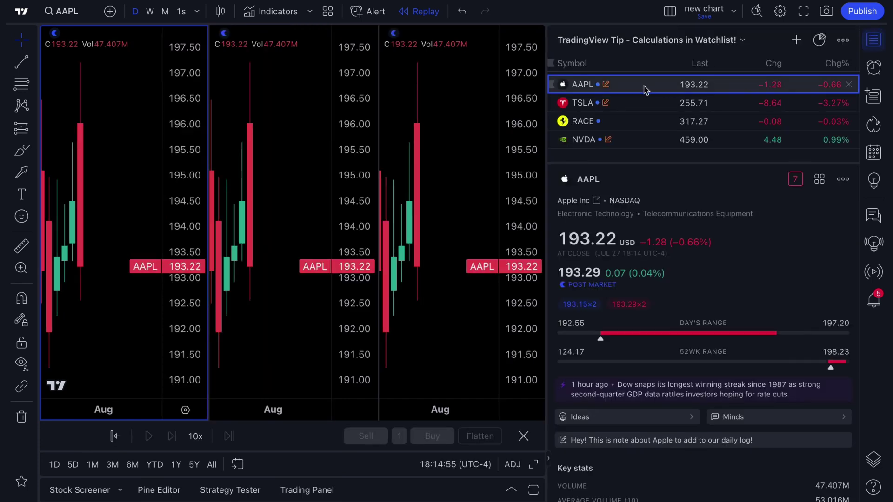
click(624, 105)
click(620, 120)
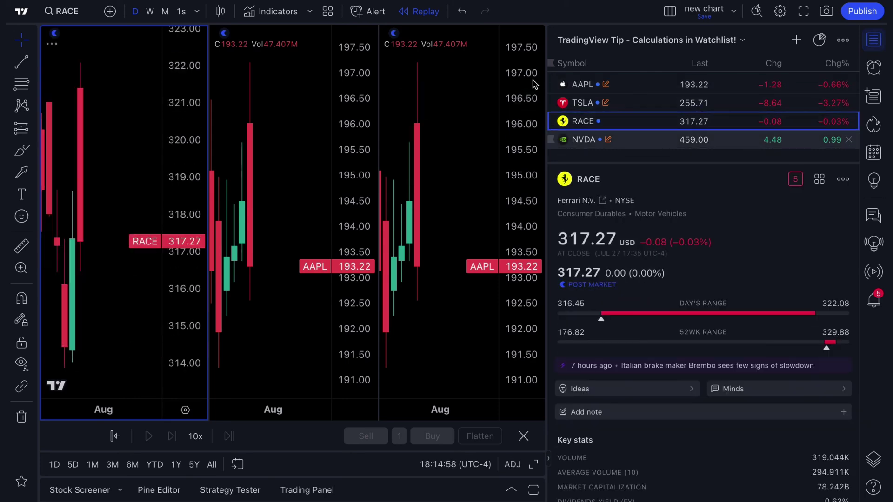
Switch the layout to a single chart, go through the watchlist symbols back to AAPL, and hide the watchlist
click(670, 12)
click(686, 41)
click(642, 139)
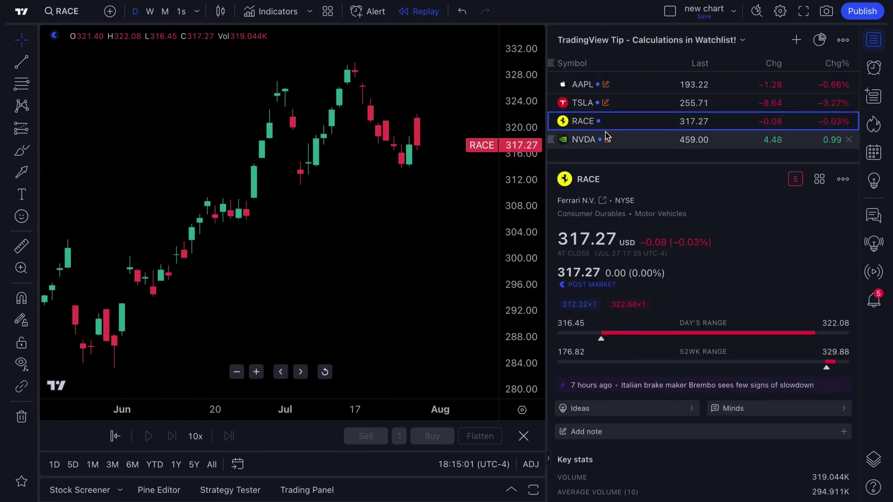
click(637, 122)
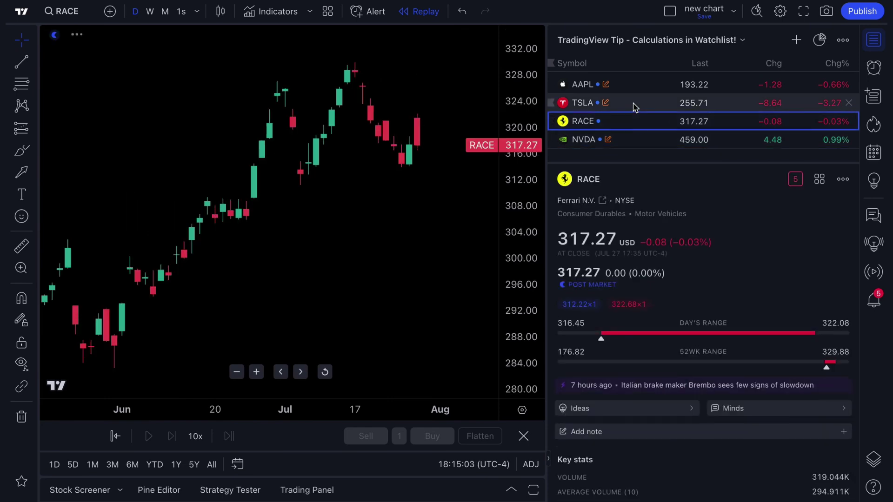
click(633, 103)
click(635, 87)
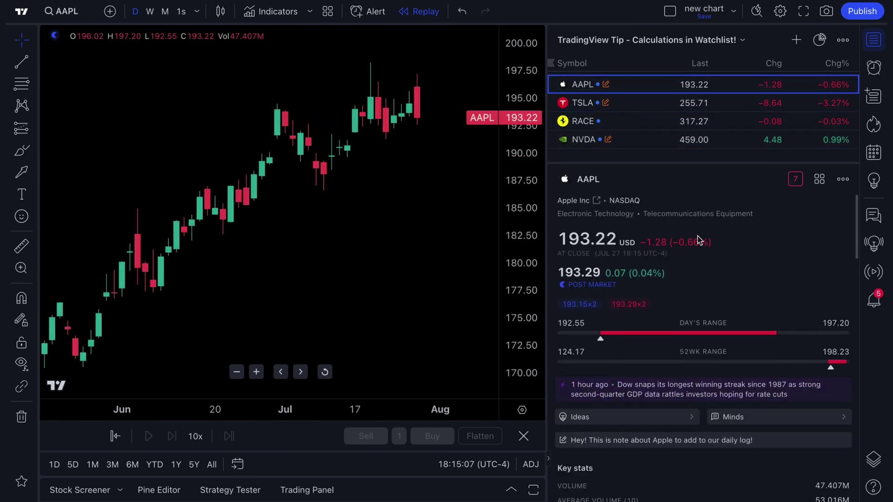
click(876, 41)
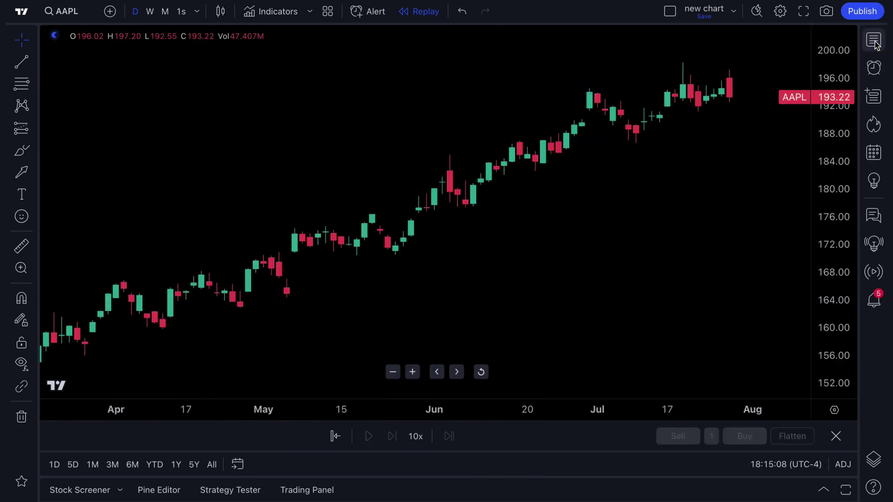
Look through the alerts, Streams and watchlist side panels, leaving all of them closed
click(874, 69)
click(874, 68)
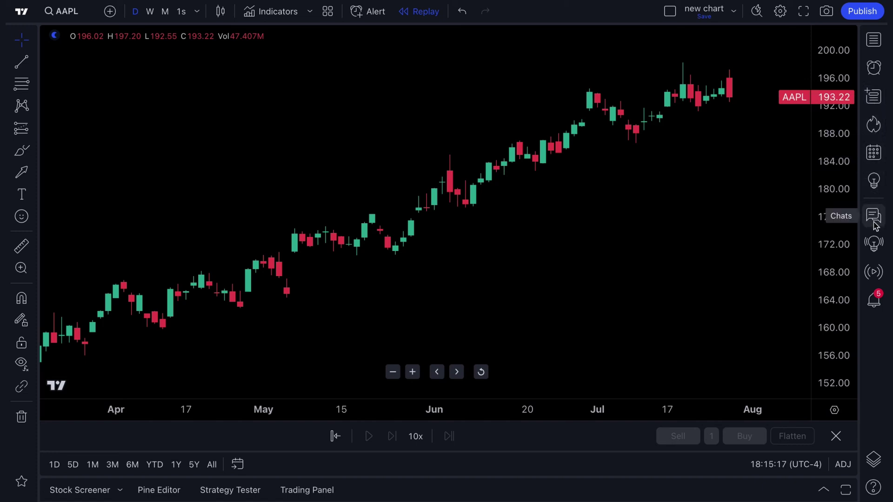
click(874, 274)
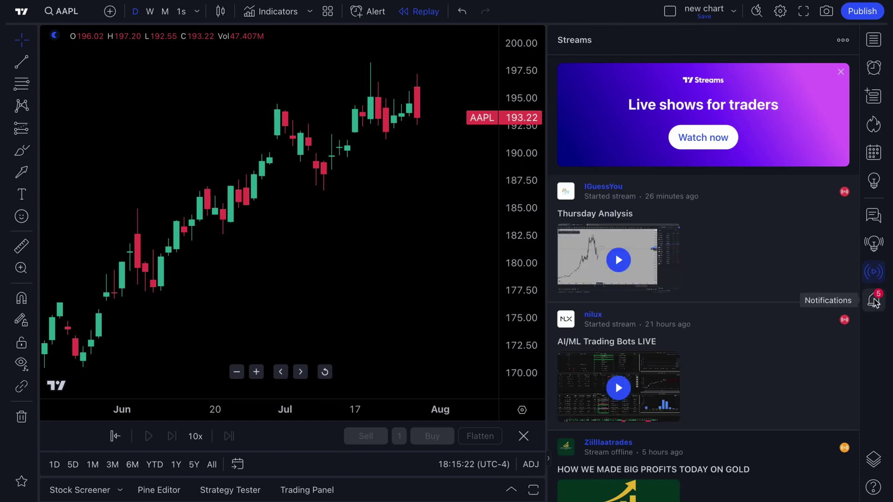
click(874, 275)
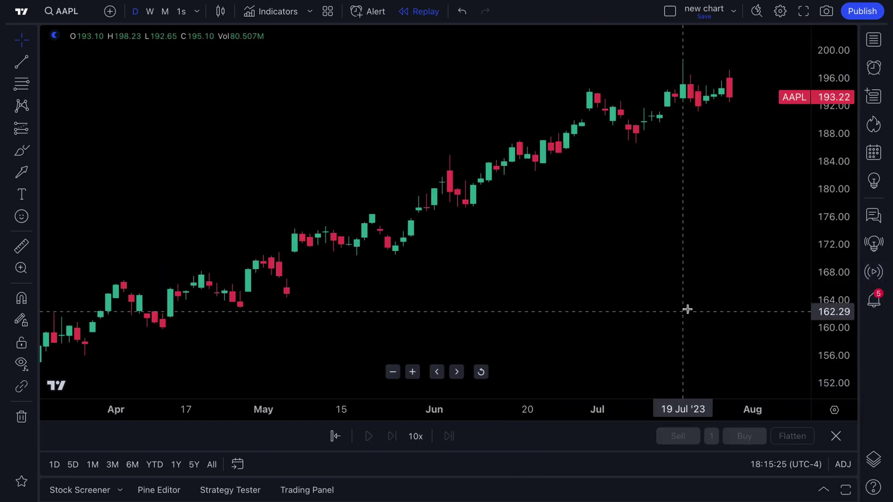
click(868, 46)
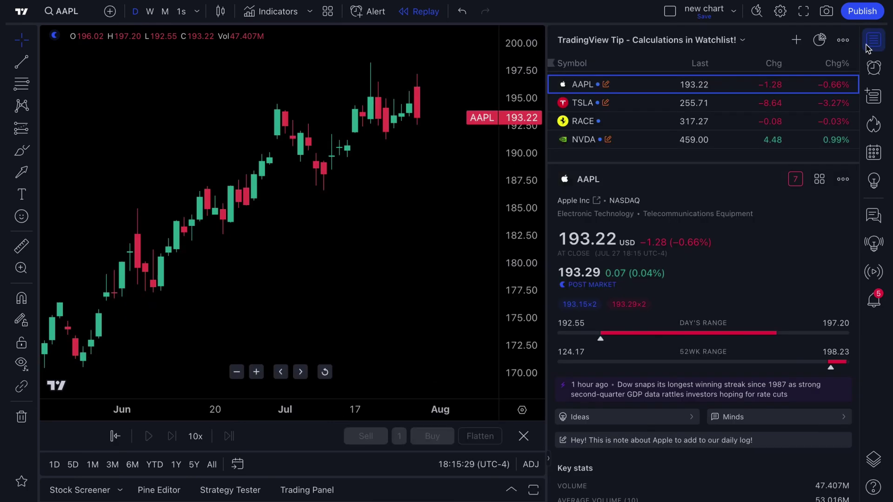
click(872, 43)
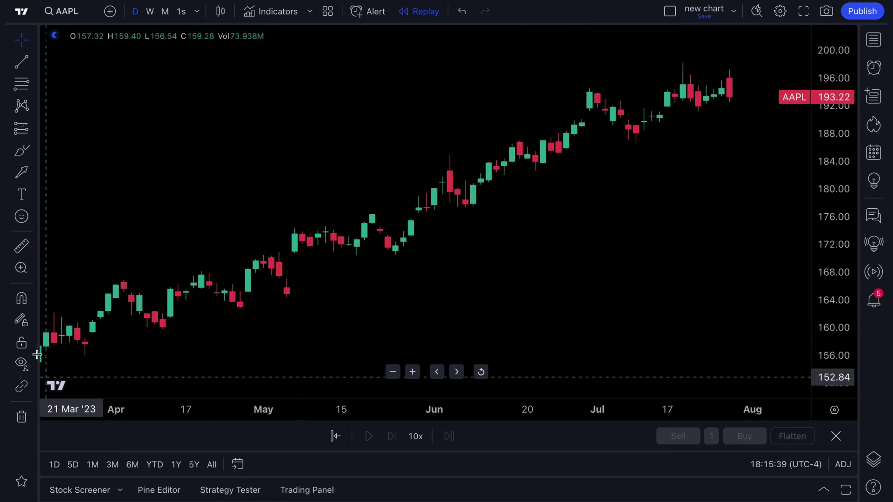
Exit Bar Replay on the daily AAPL chart
scroll(297, 193, down, 3)
scroll(297, 193, up, 5)
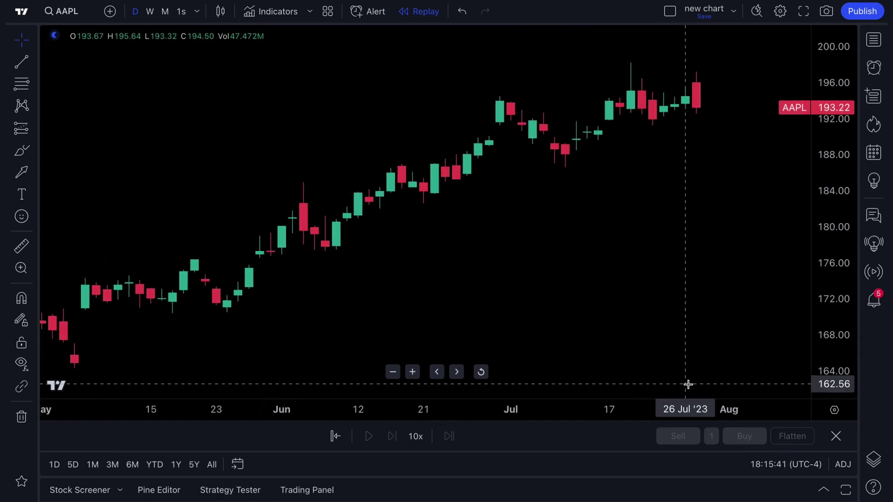
click(837, 436)
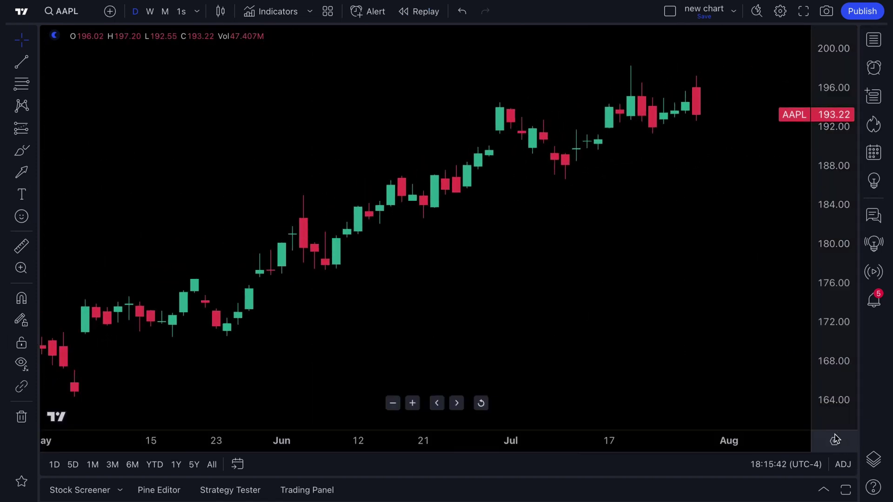
Connect the Paper Trading account as broker, view its open positions and collapse the trading area
click(312, 491)
mouse_move(274, 243)
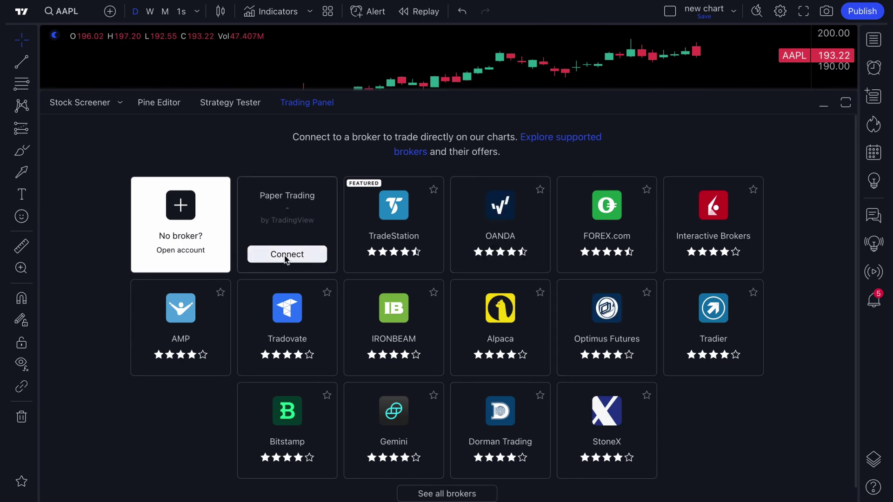
click(287, 255)
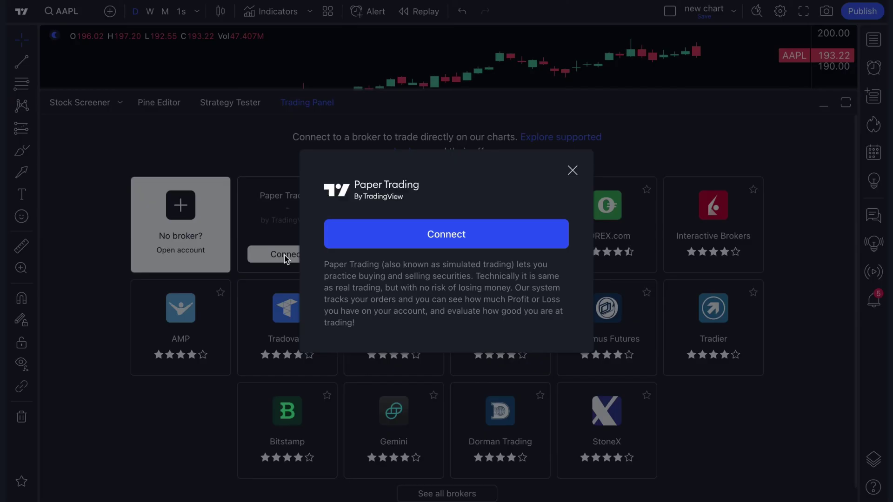
click(450, 235)
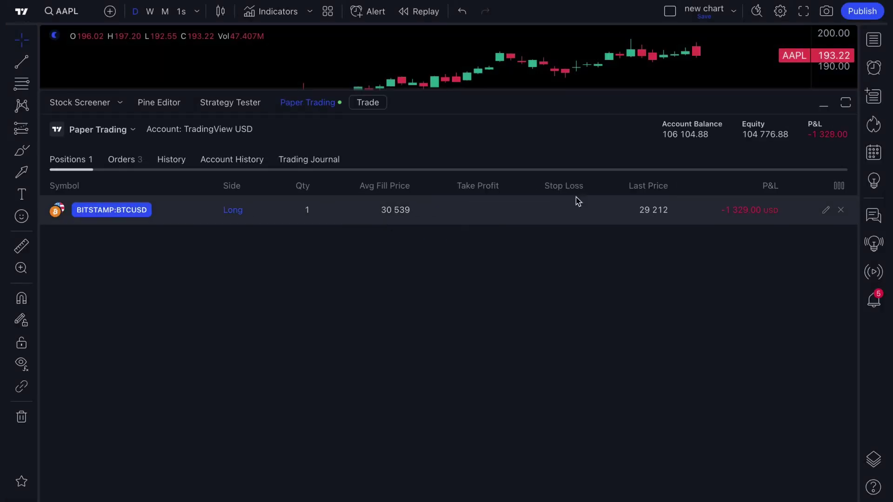
click(318, 103)
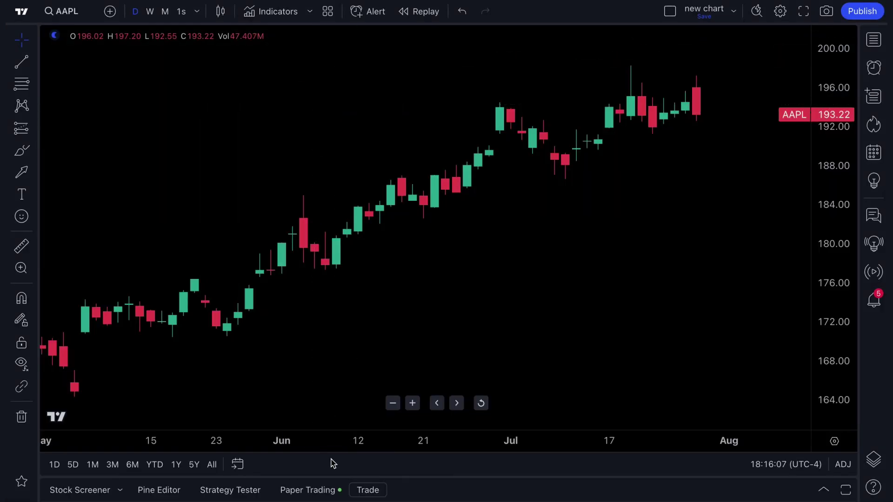
Backtest the built-in Bollinger Bands Strategy on the AAPL chart, switching the interval to weekly and then to monthly
click(229, 490)
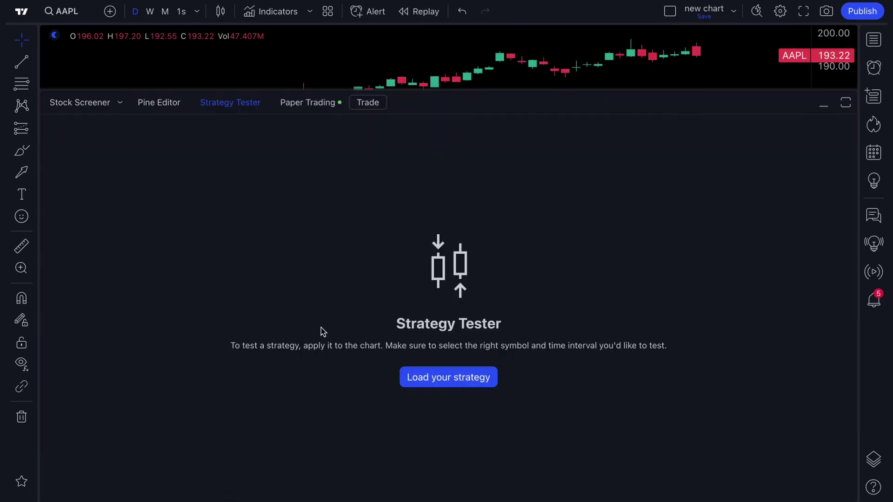
click(425, 378)
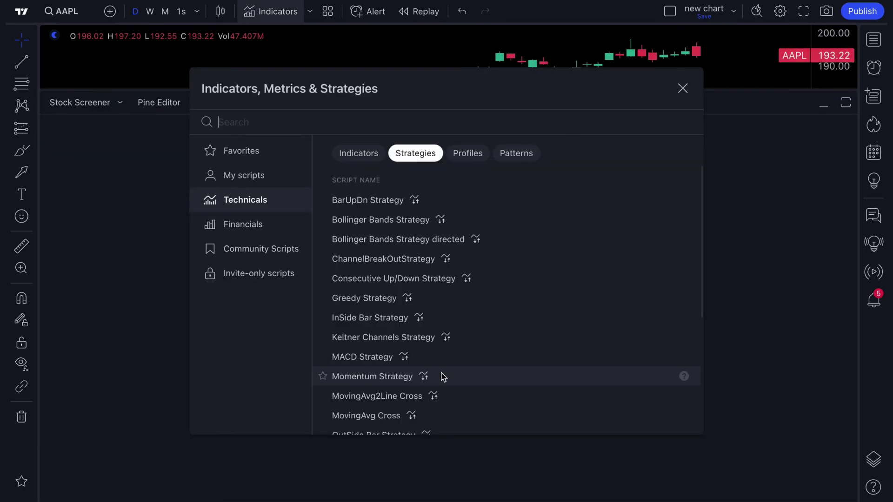
click(391, 223)
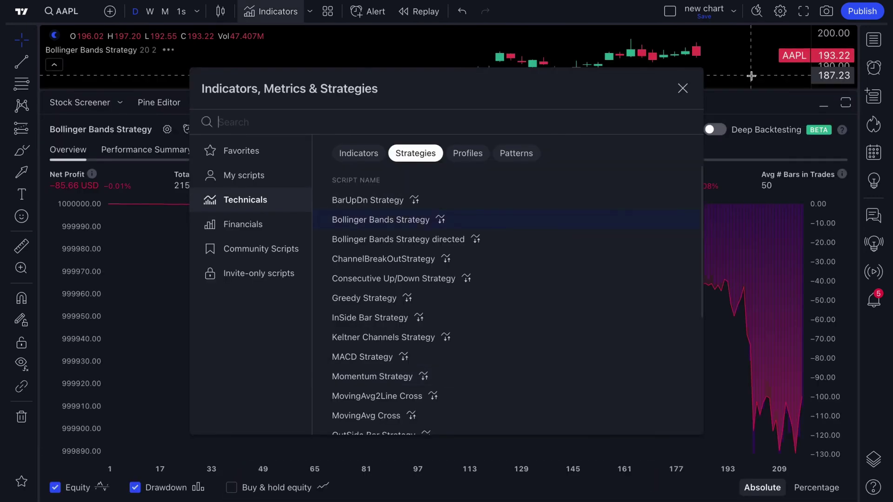
click(683, 88)
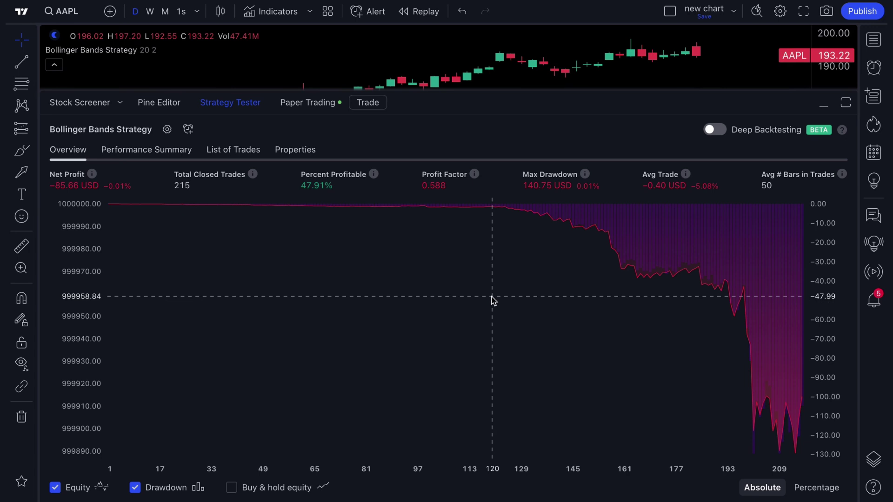
click(150, 12)
click(165, 11)
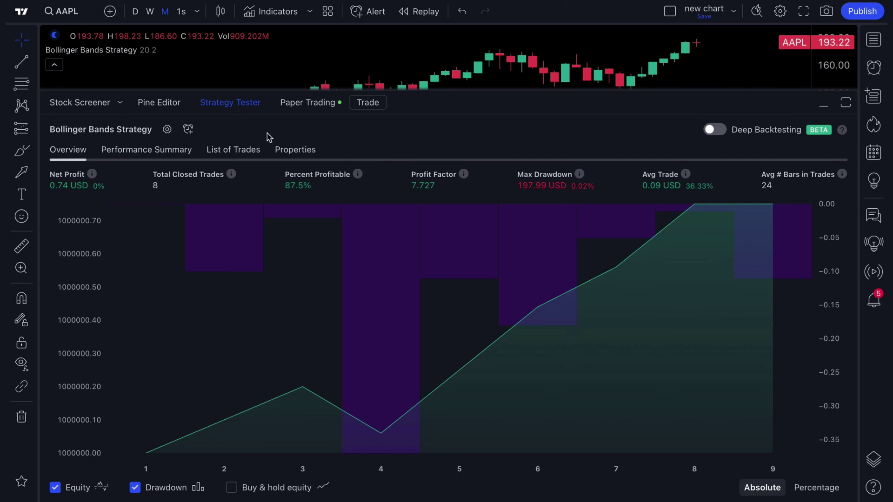
Examine the Supertrend Strategy code in the Pine Editor and its additional options such as the User Manual
click(159, 103)
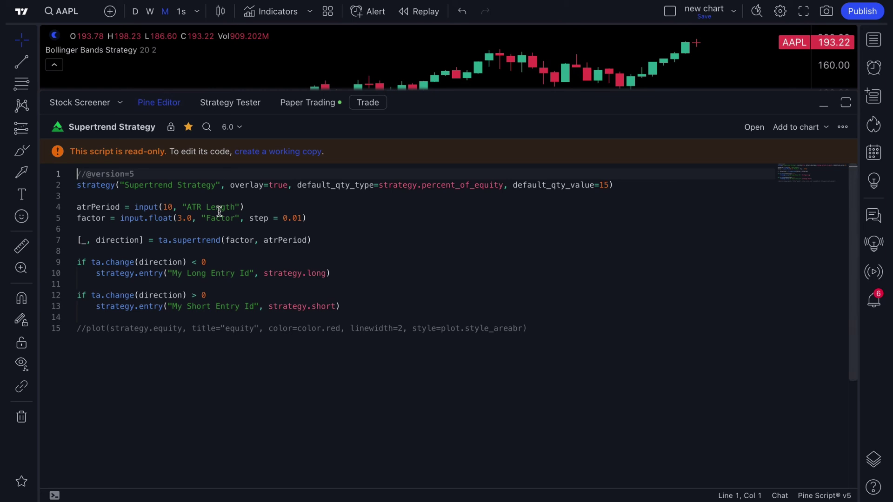
click(159, 103)
click(168, 488)
drag(76, 175, 232, 251)
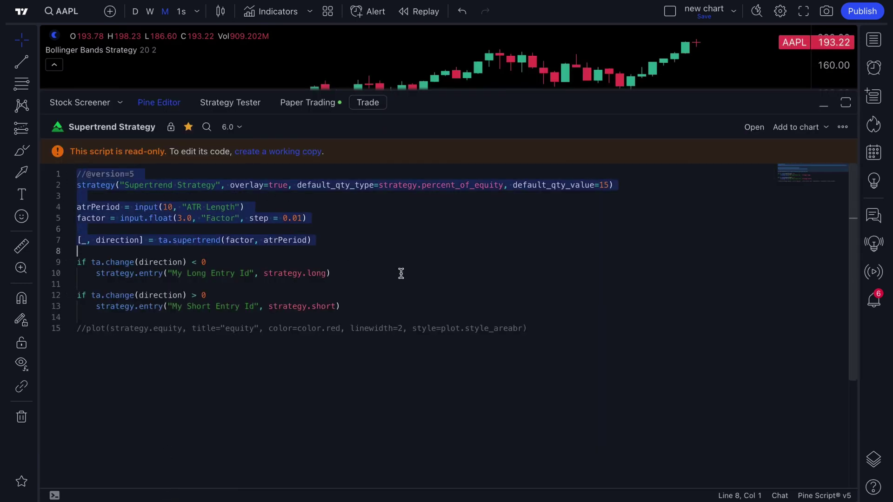
drag(401, 274, 552, 335)
click(566, 334)
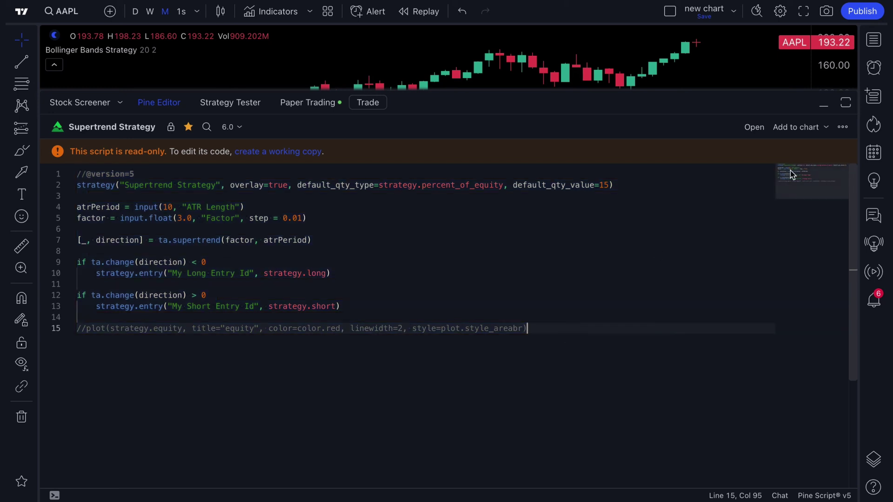
click(843, 127)
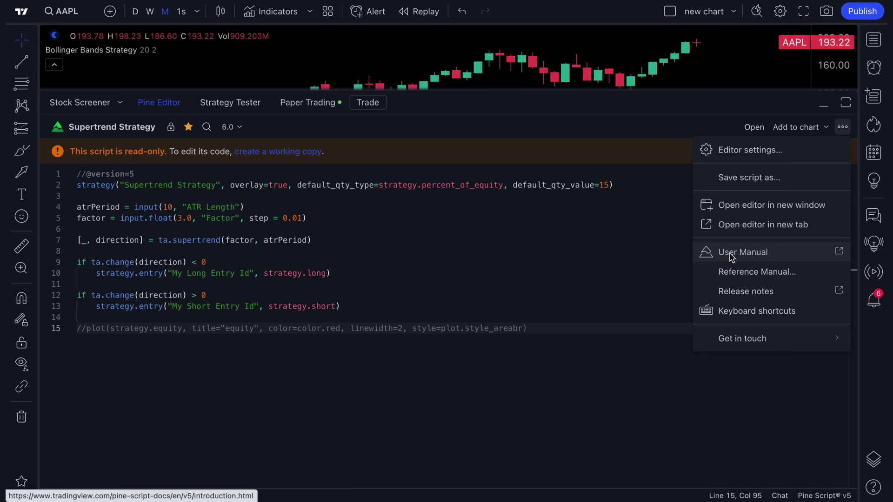
click(154, 102)
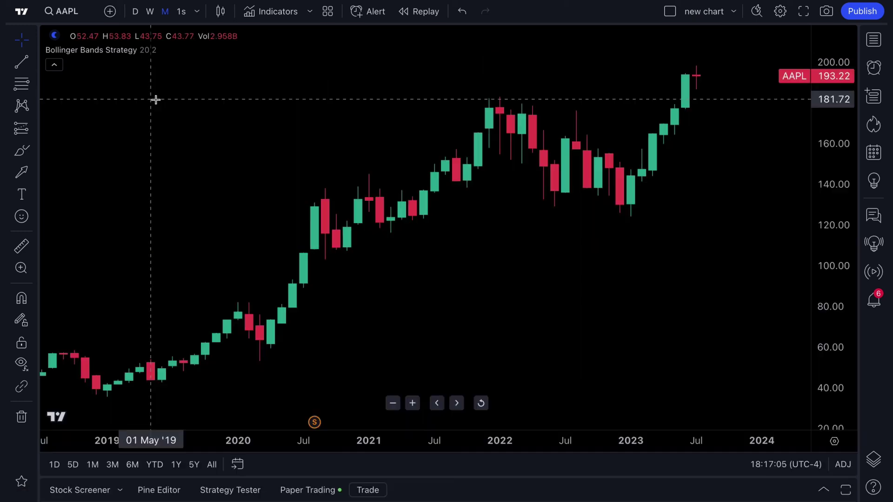
Look through the enlarged Stock Screener and the available screener types, then return to the full AAPL chart
click(79, 490)
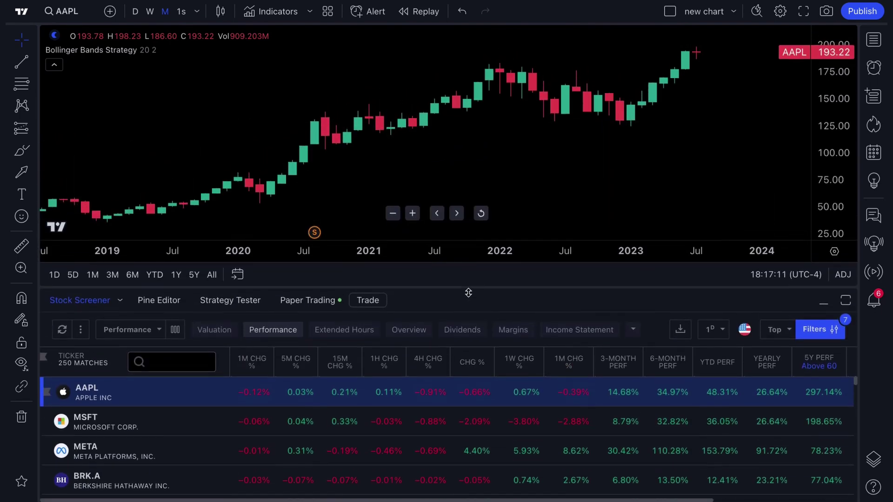
drag(503, 293, 497, 161)
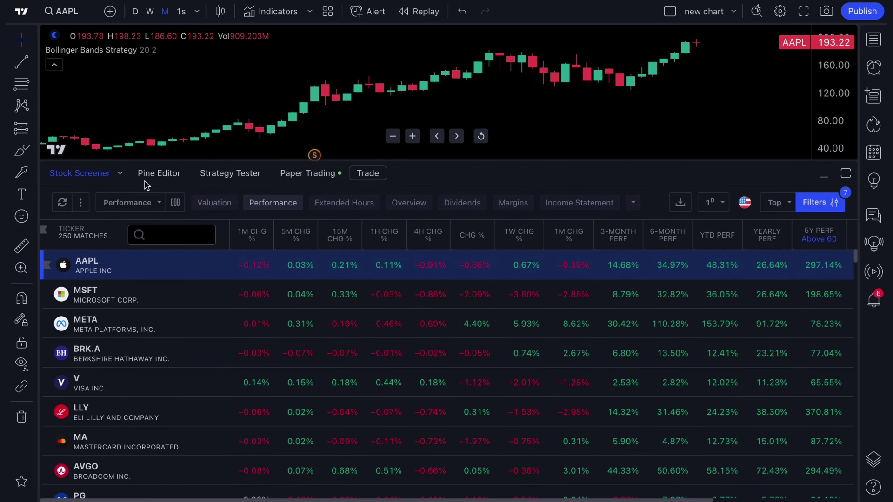
click(121, 175)
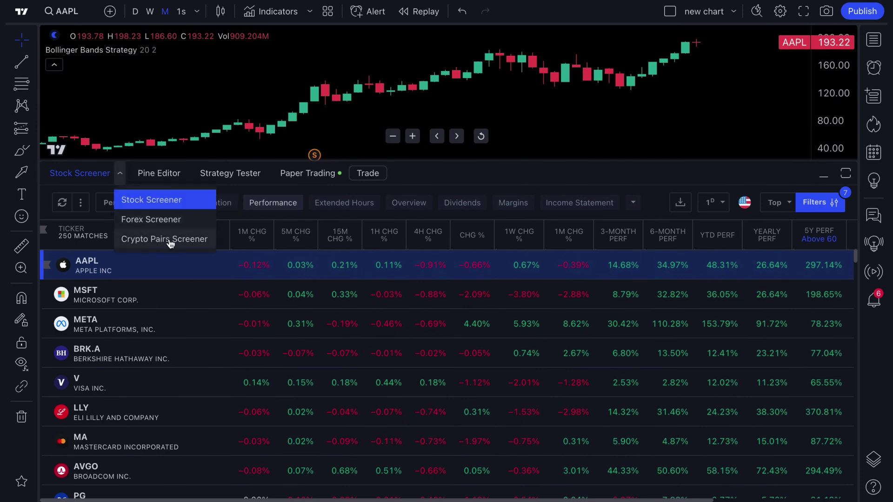
click(120, 176)
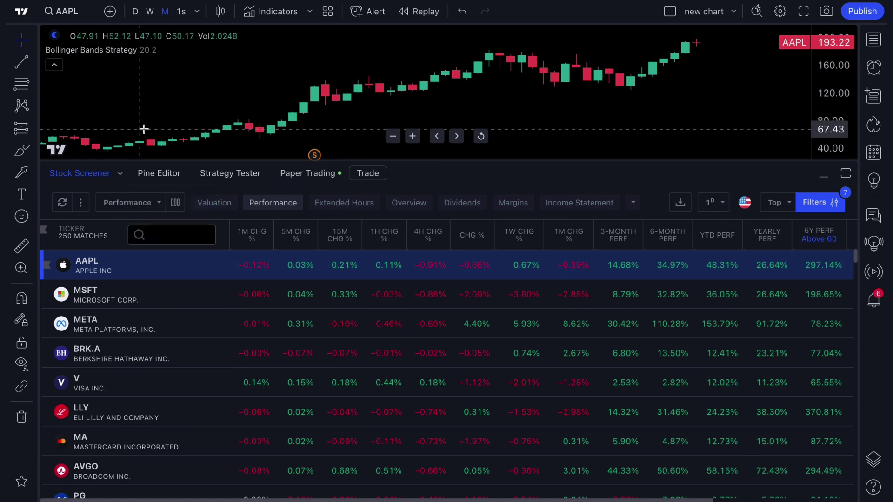
click(94, 173)
scroll(164, 263, up, 4)
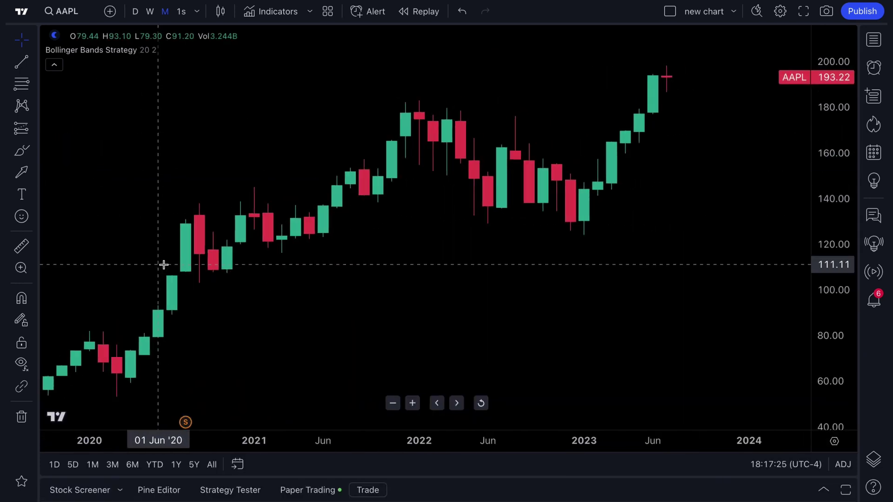
View the Symbol options in the AAPL chart's settings, then close the settings
scroll(164, 264, down, 2)
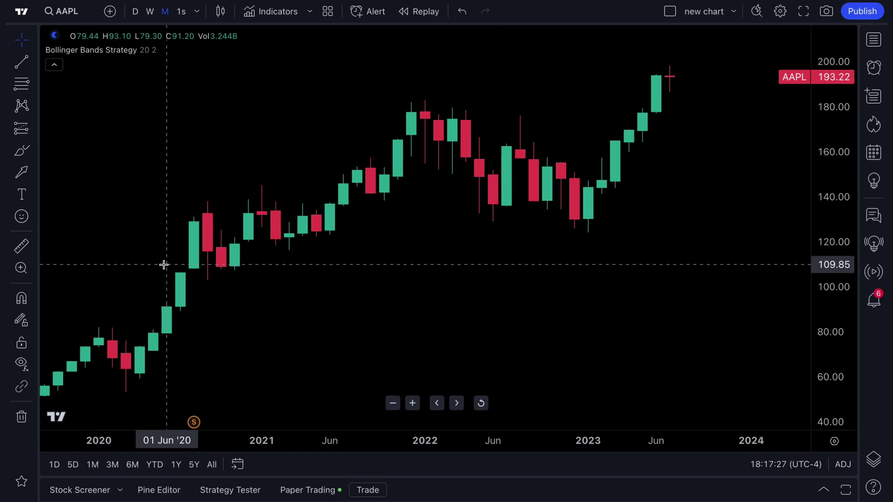
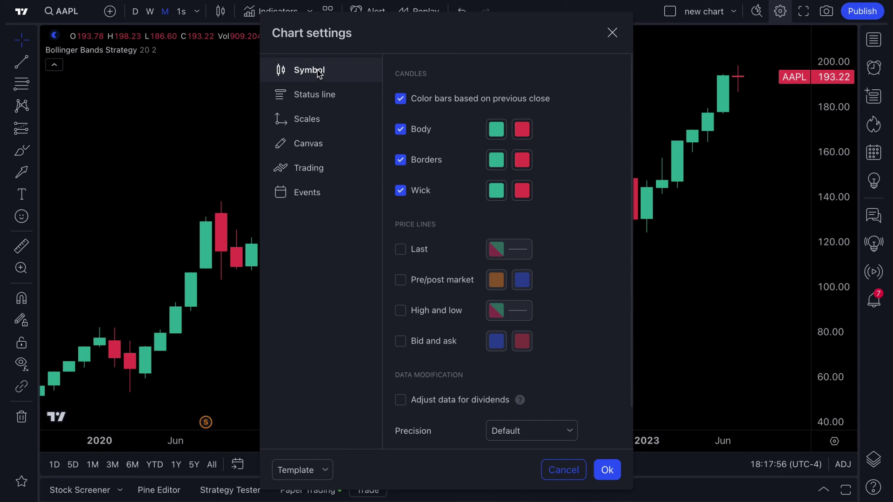
click(610, 35)
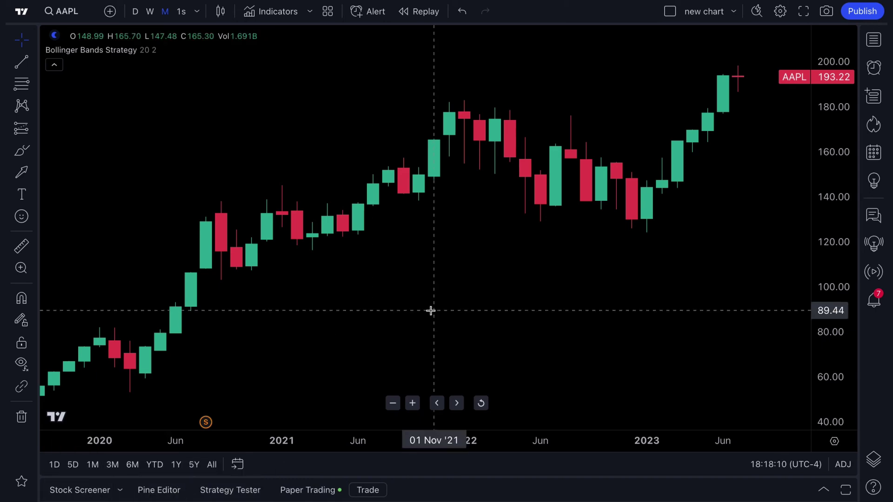
scroll(431, 311, down, 3)
scroll(431, 311, up, 3)
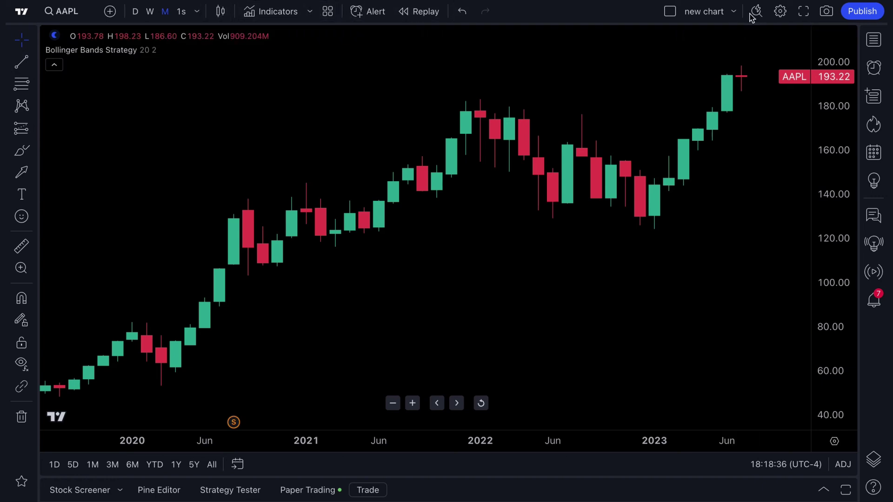
scroll(603, 207, up, 3)
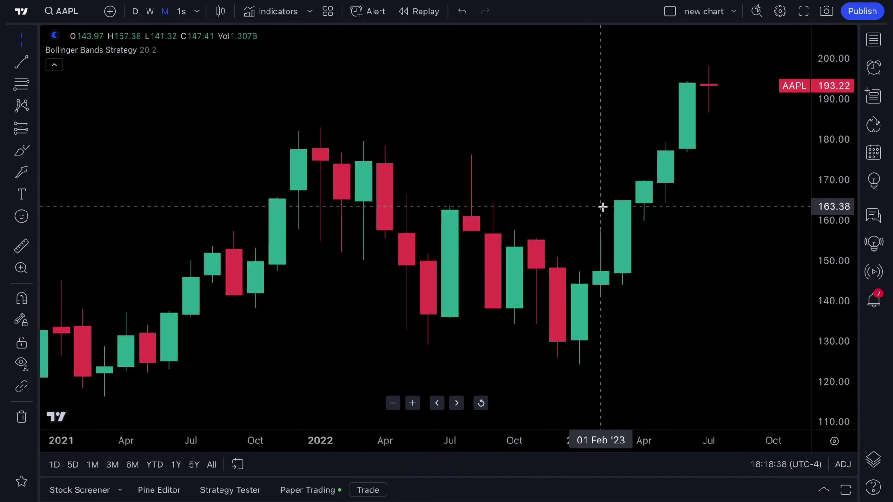
scroll(603, 207, down, 3)
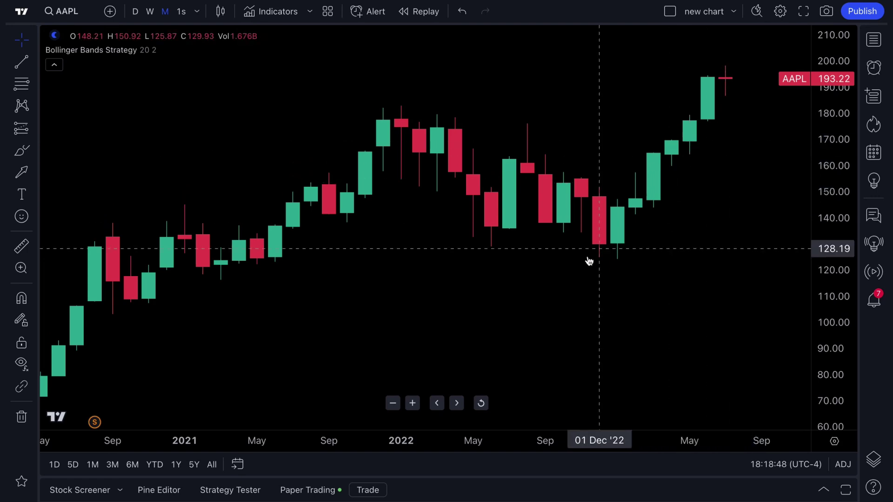
scroll(587, 256, down, 1)
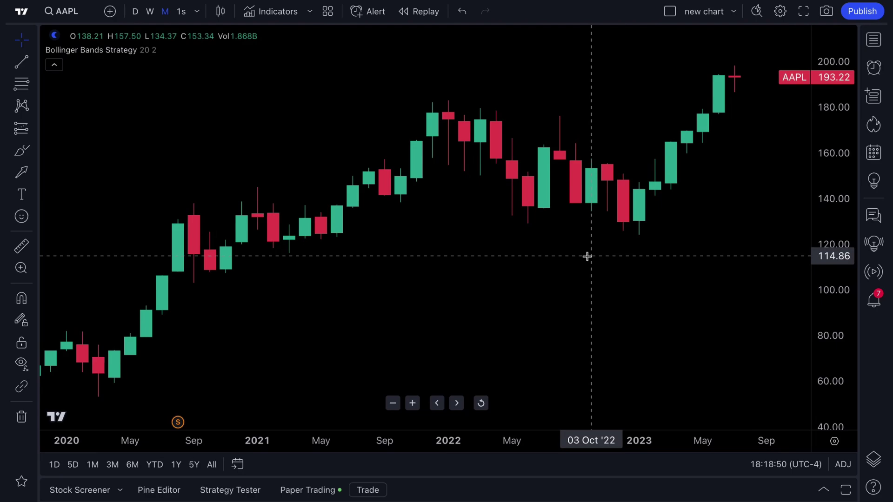